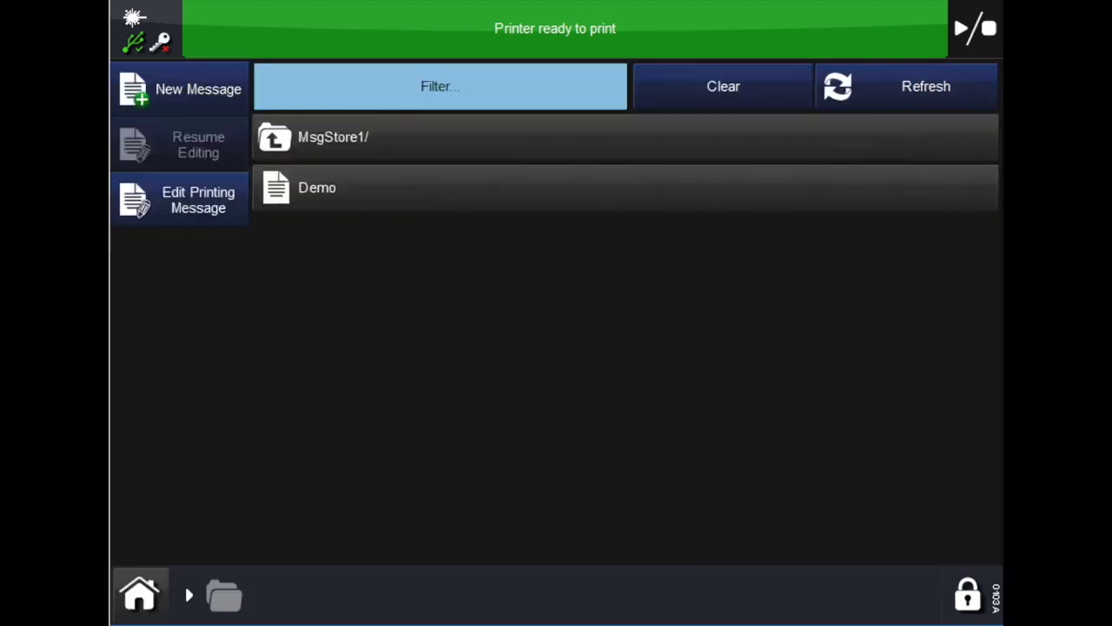
- Create a new message containing the text BEST BEFORE, and enlarge the text field below the centre of the print area
click(181, 89)
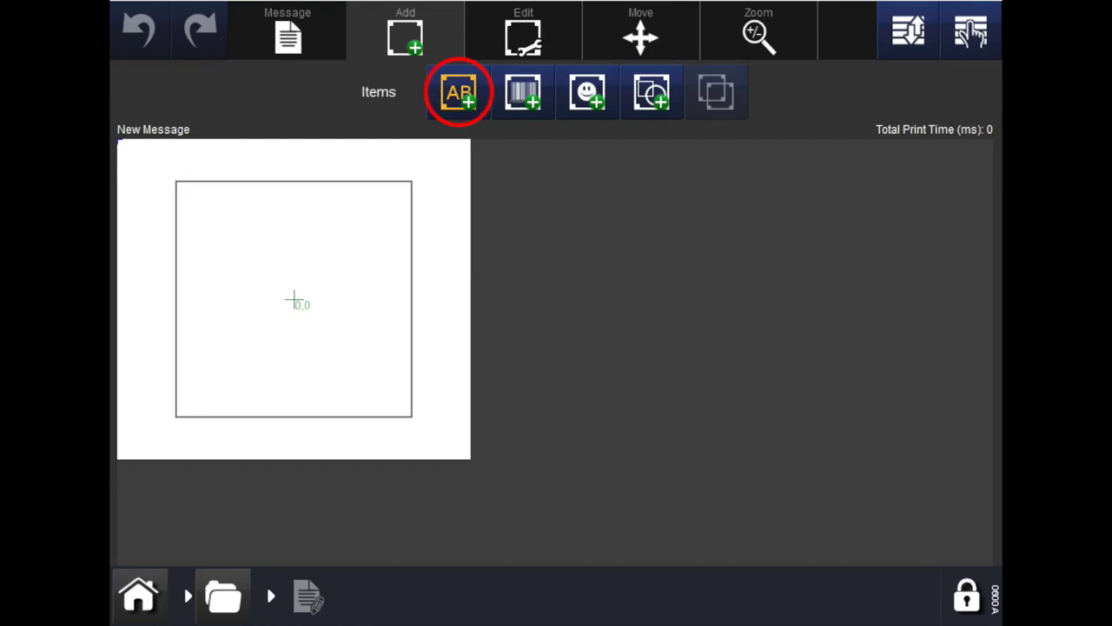
click(457, 91)
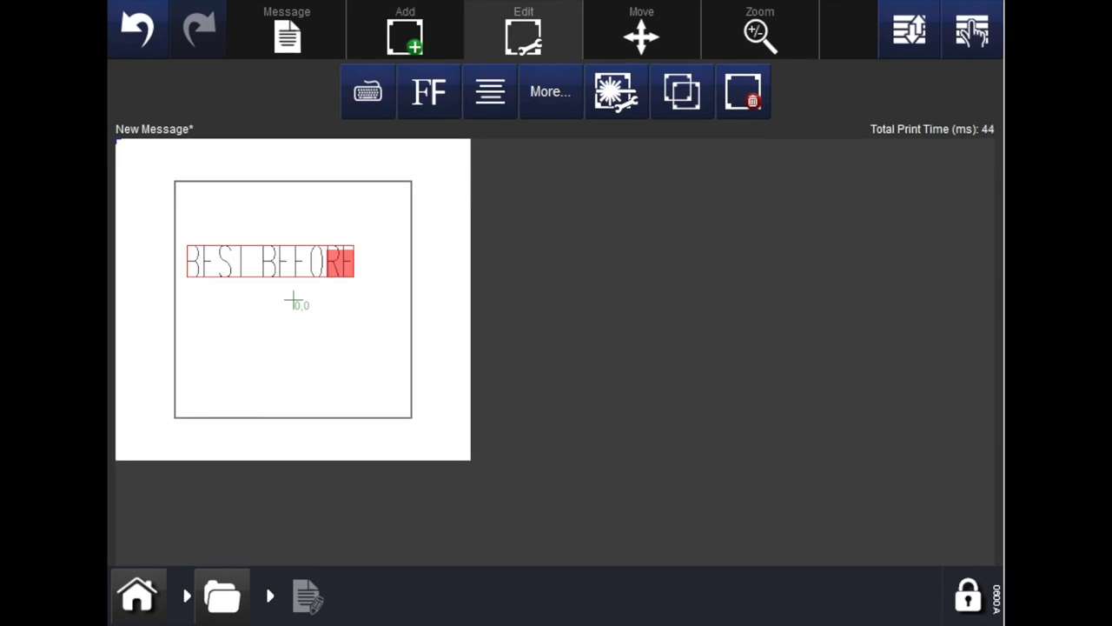
drag(340, 261, 388, 354)
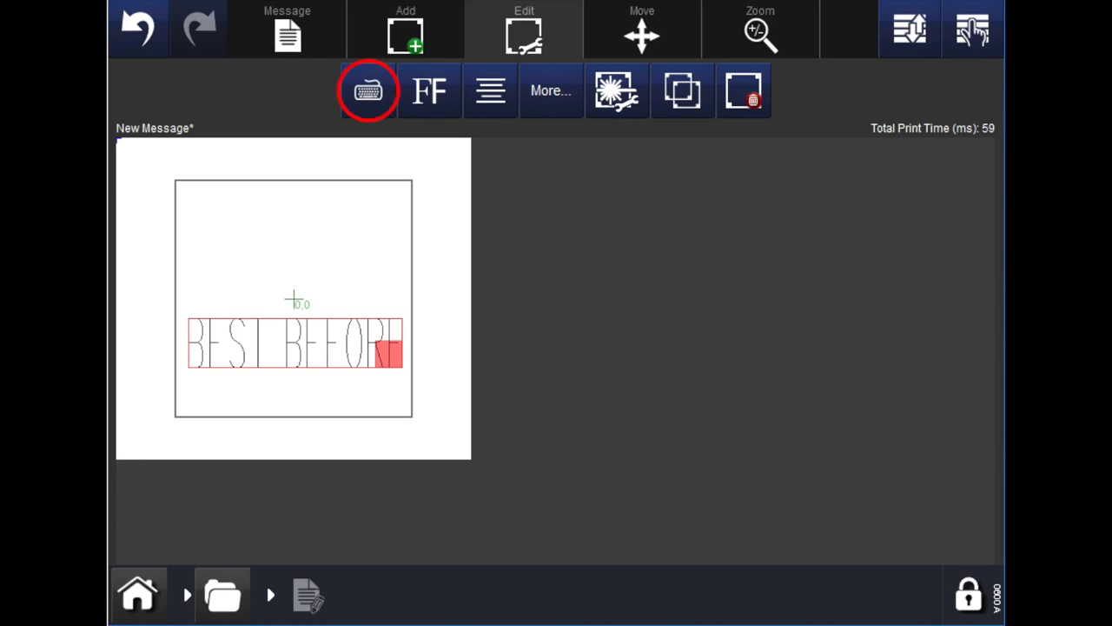
- Create a new Clock variable named +270 Days in the BEST BEFORE text field
click(367, 90)
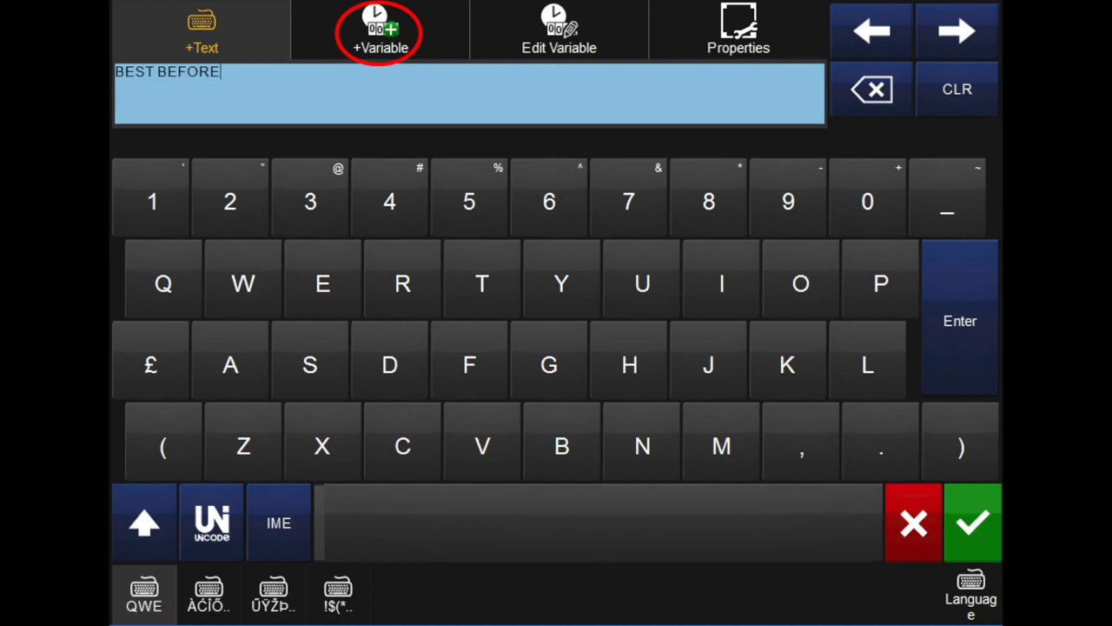
click(380, 31)
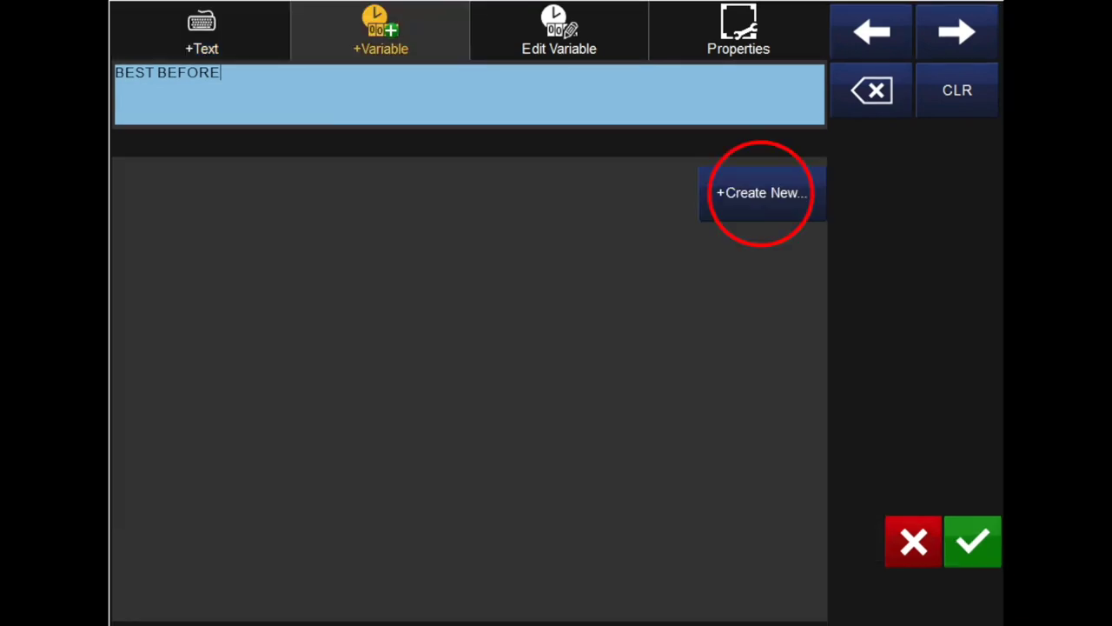
click(762, 192)
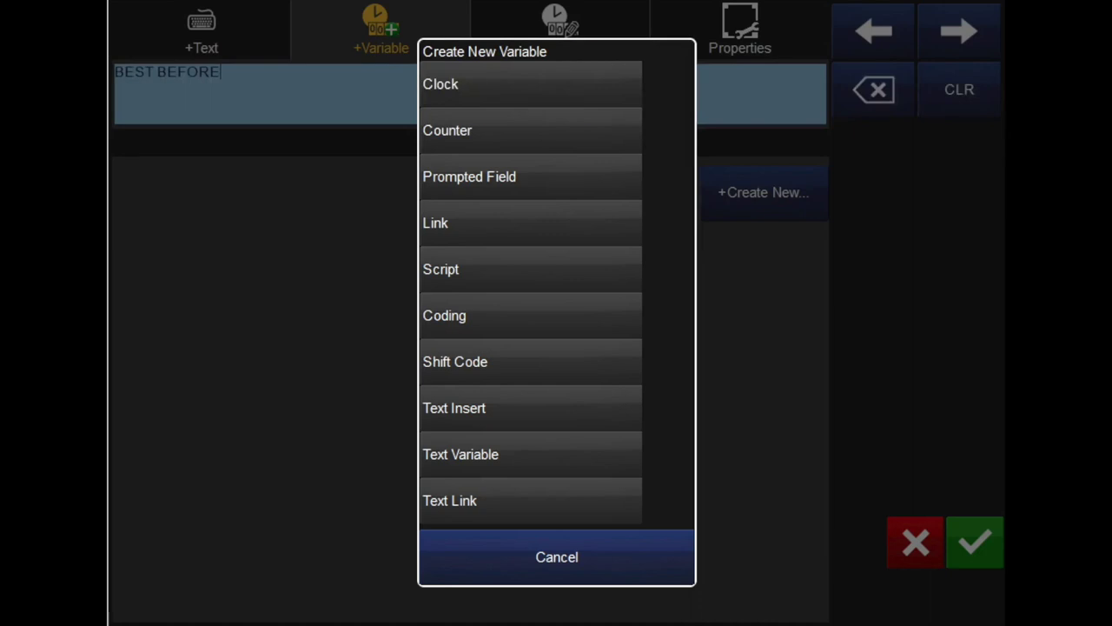
click(530, 84)
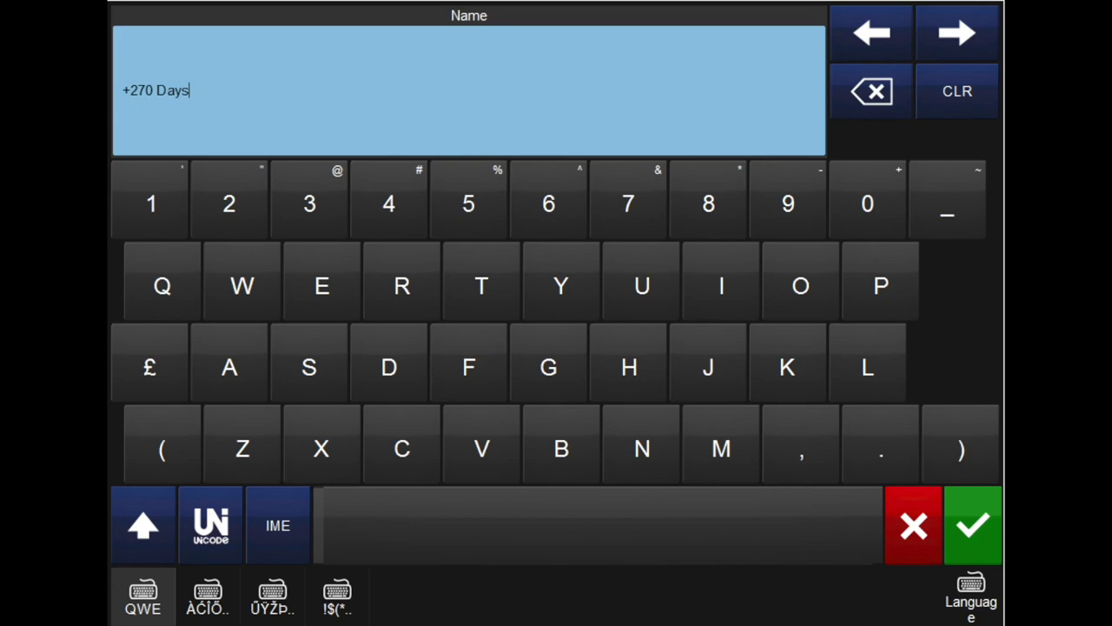
click(972, 523)
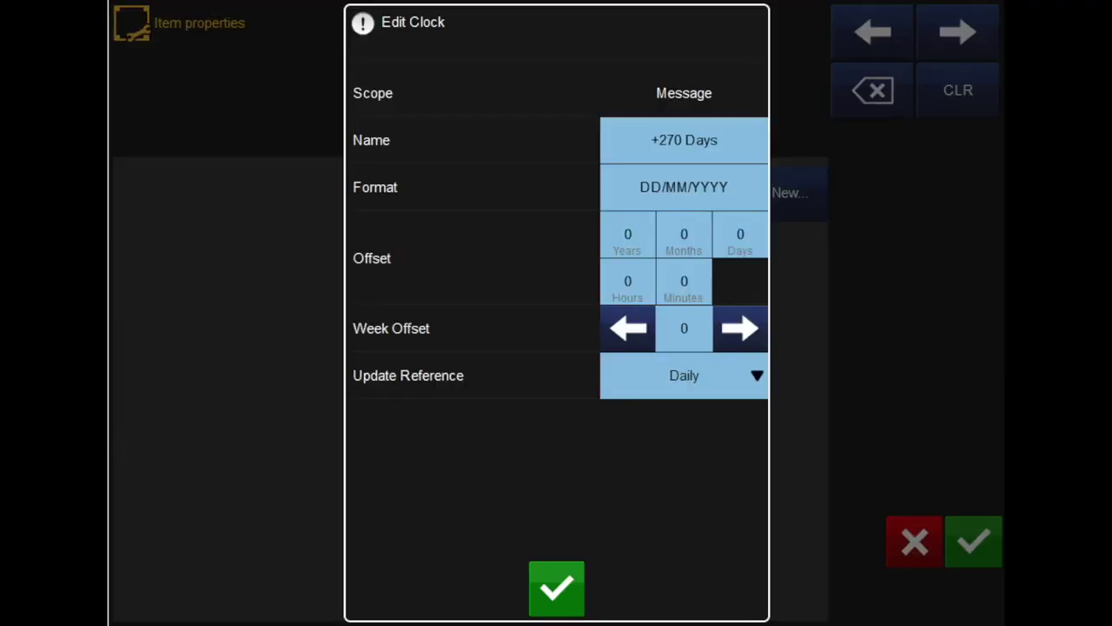
- Clear the clock's format and rebuild it as DD/MM/YYYY from the day, month and 4-digit year codes
click(684, 186)
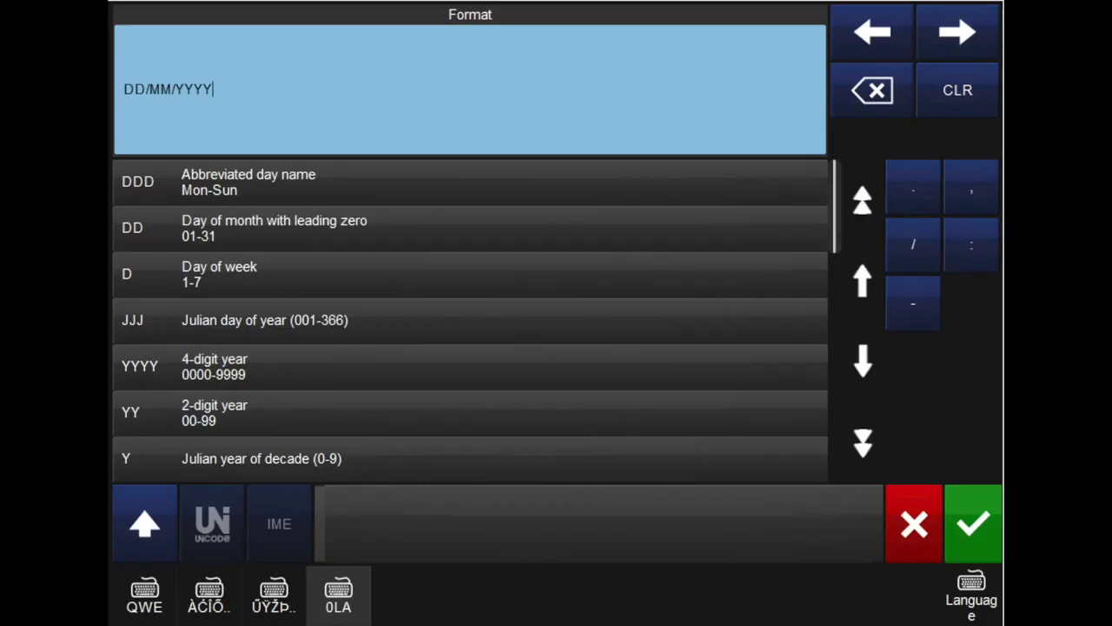
click(957, 89)
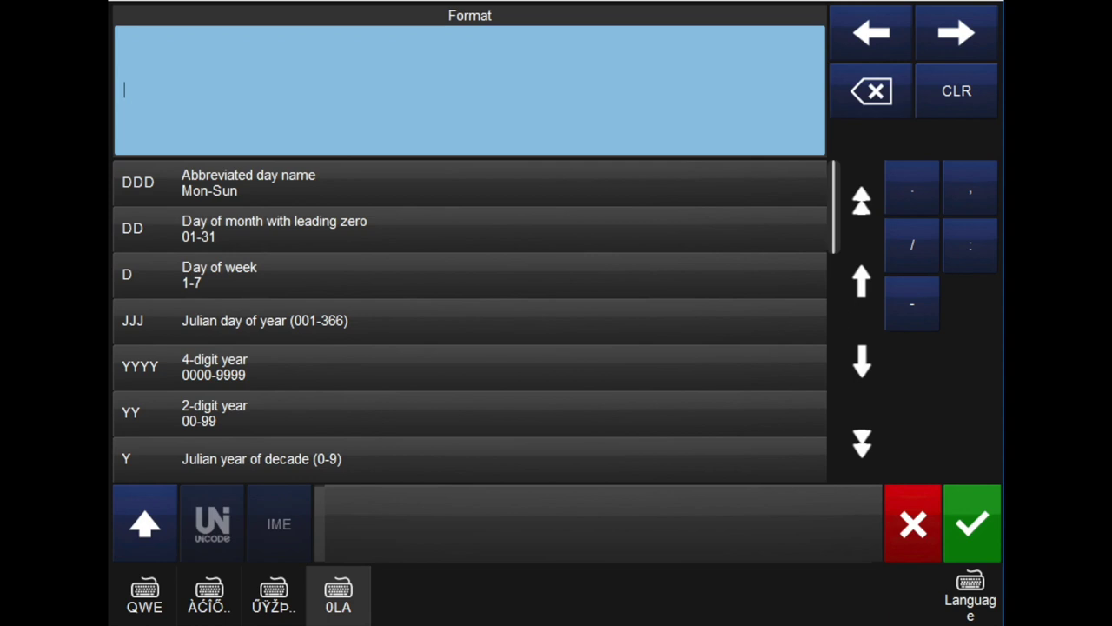
click(255, 228)
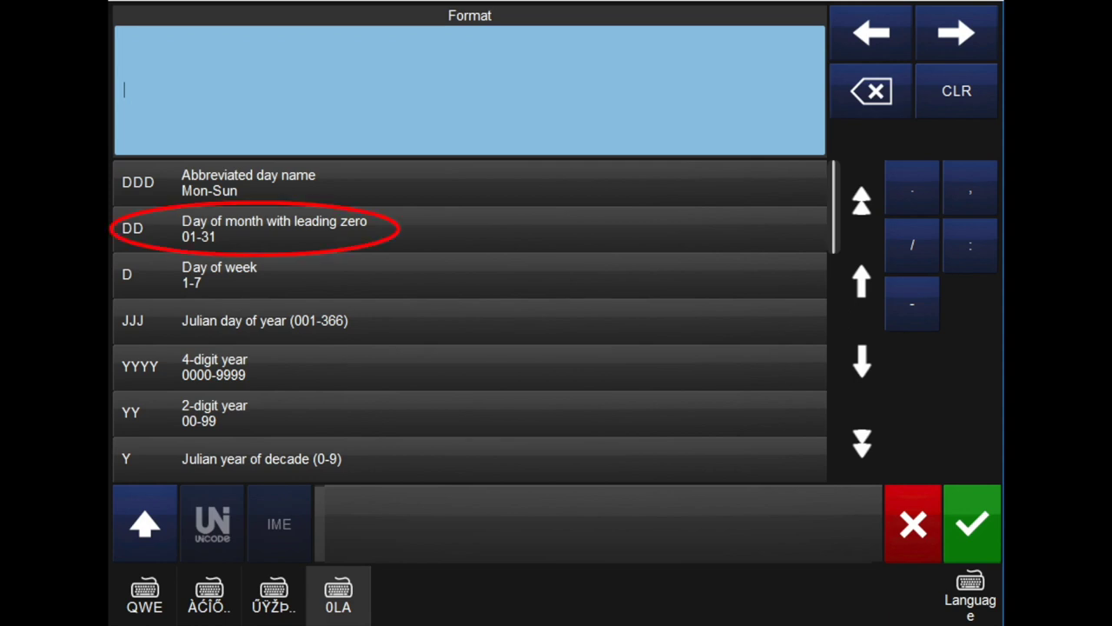
click(913, 245)
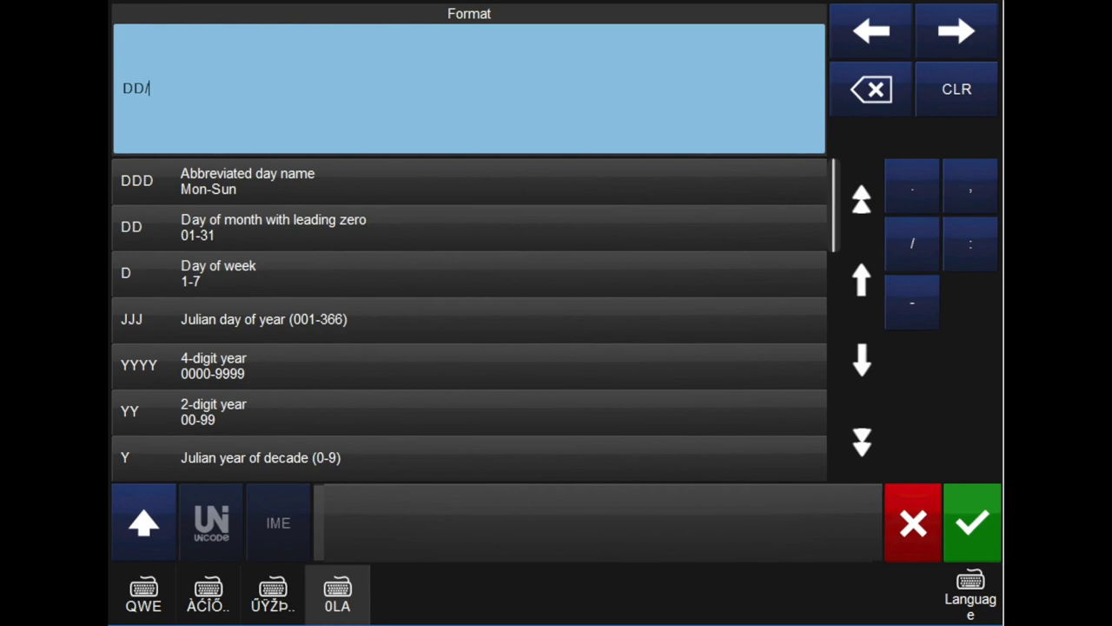
click(862, 358)
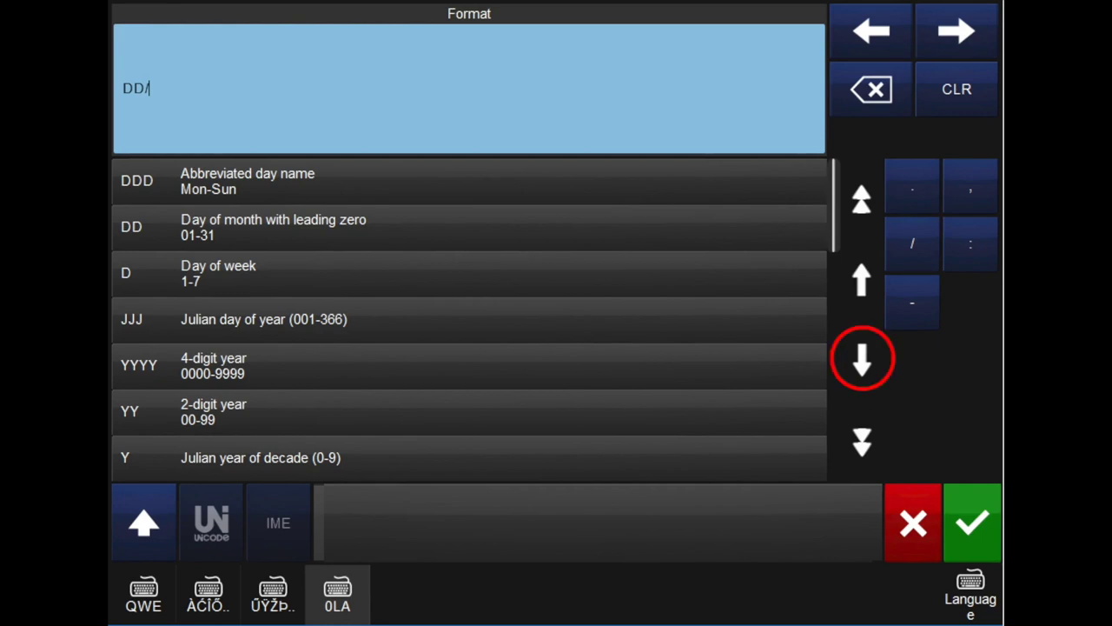
click(259, 412)
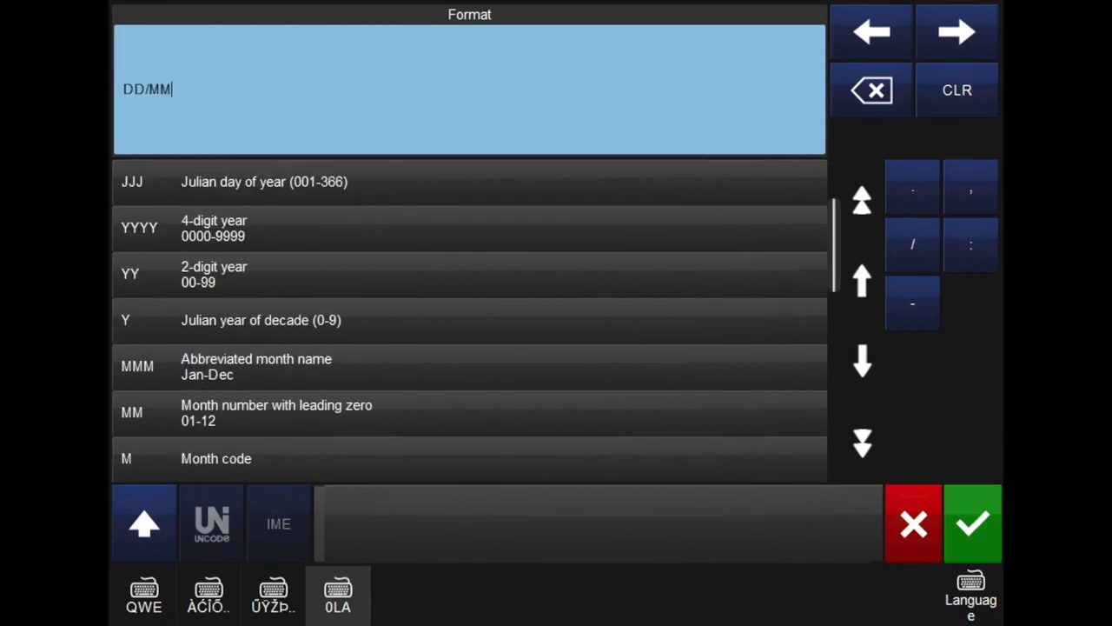
click(913, 245)
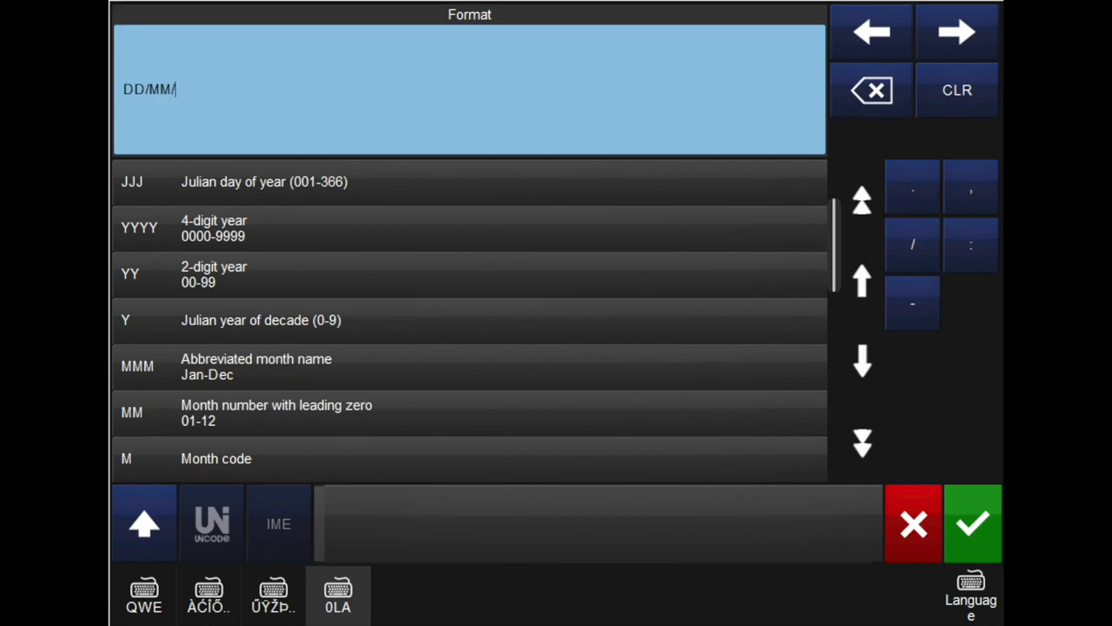
click(202, 227)
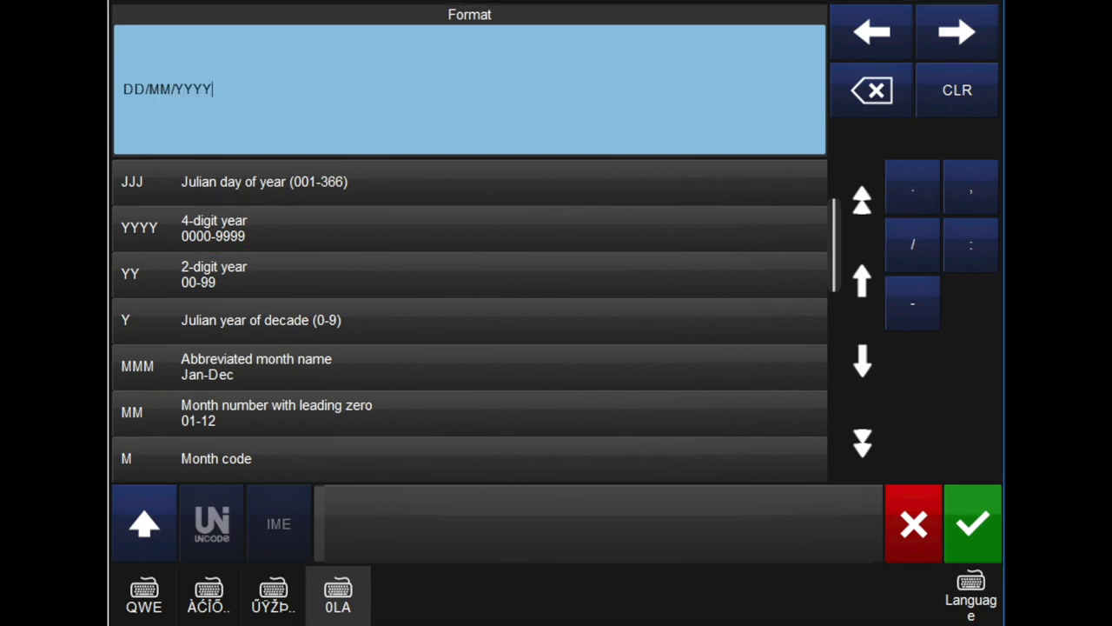
click(973, 522)
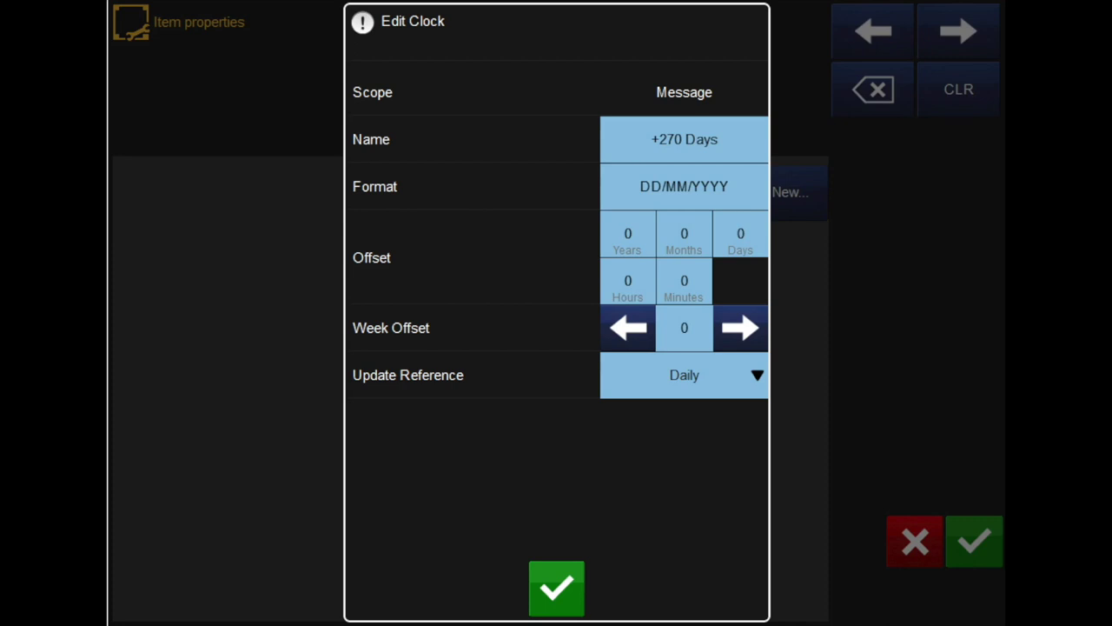
- Set the clock's offset to 270 days and insert the clock into the BEST BEFORE text
click(740, 235)
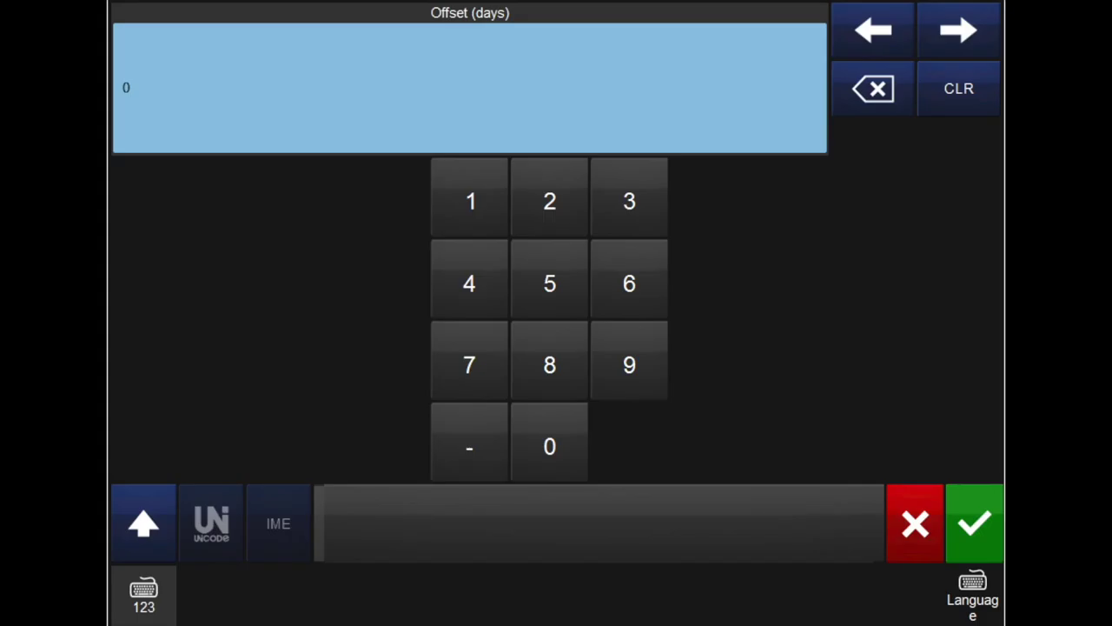
click(959, 88)
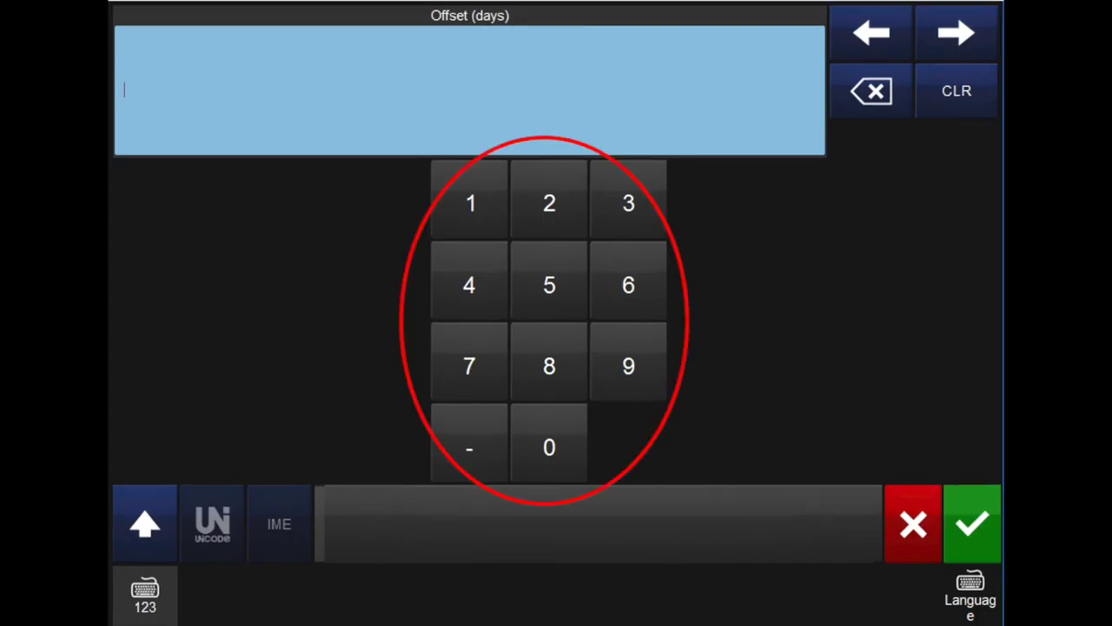
text(270)
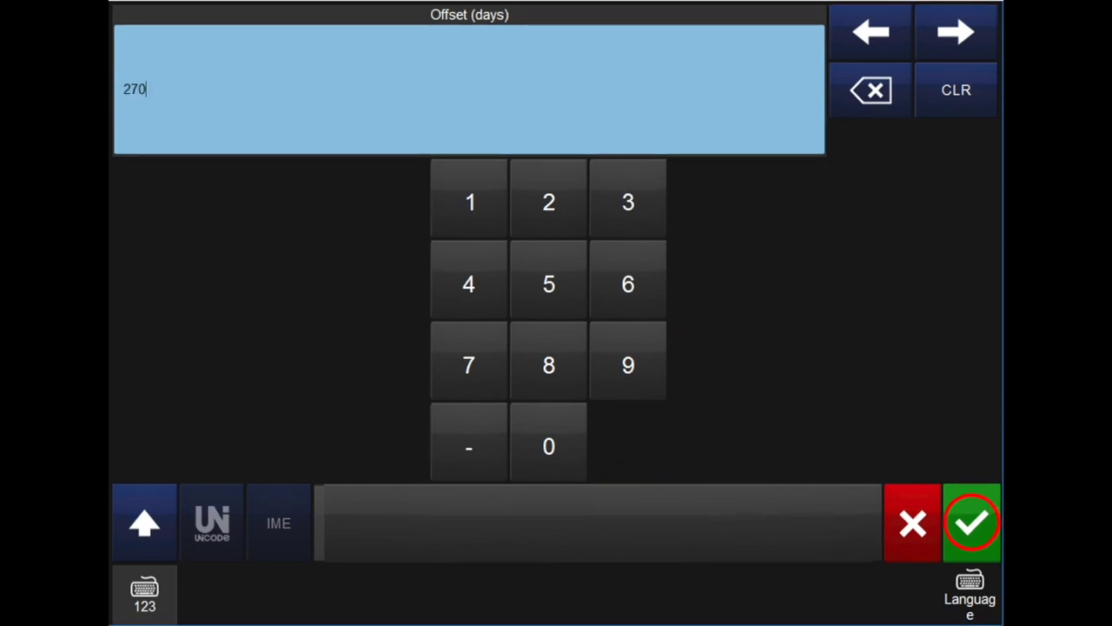
click(972, 522)
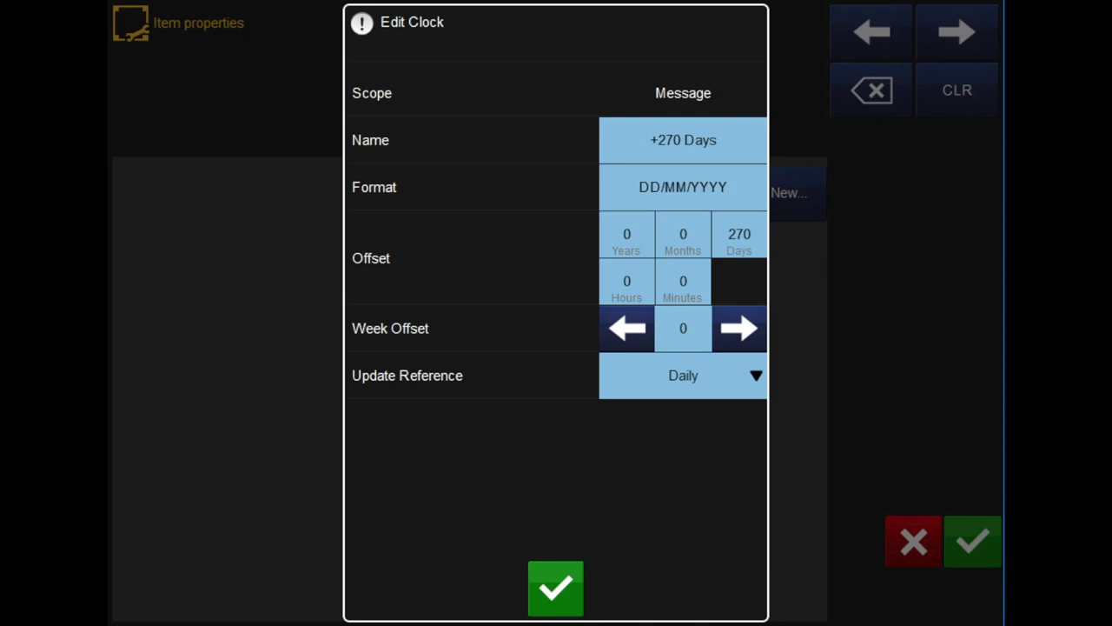
click(556, 588)
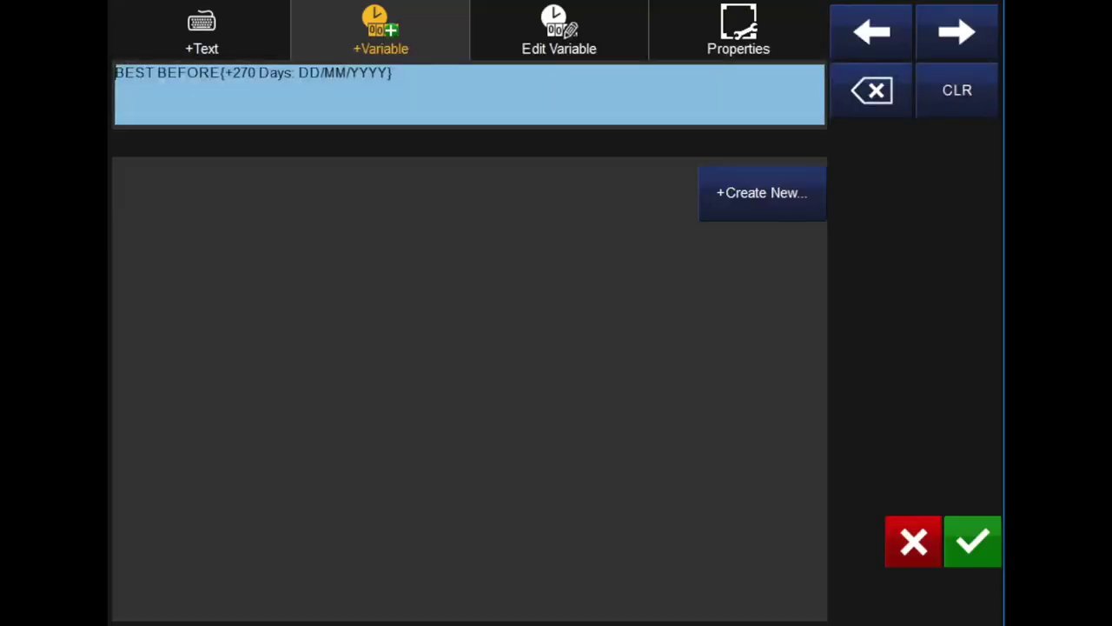
click(974, 542)
click(973, 542)
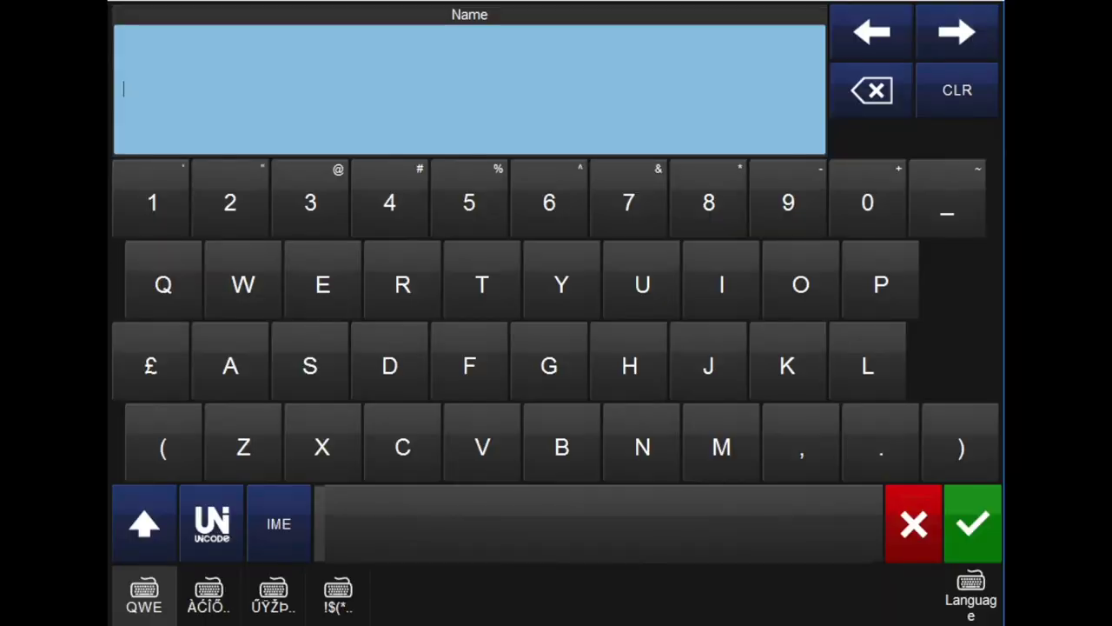
- Save the message under the name +270 Days
text(+270 Days)
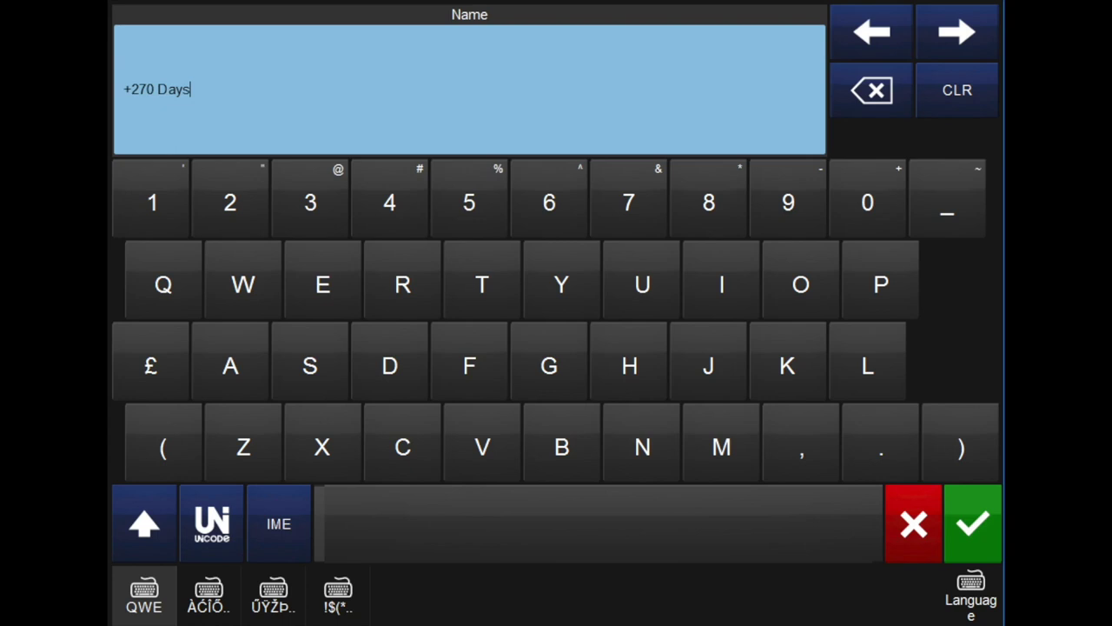
click(972, 523)
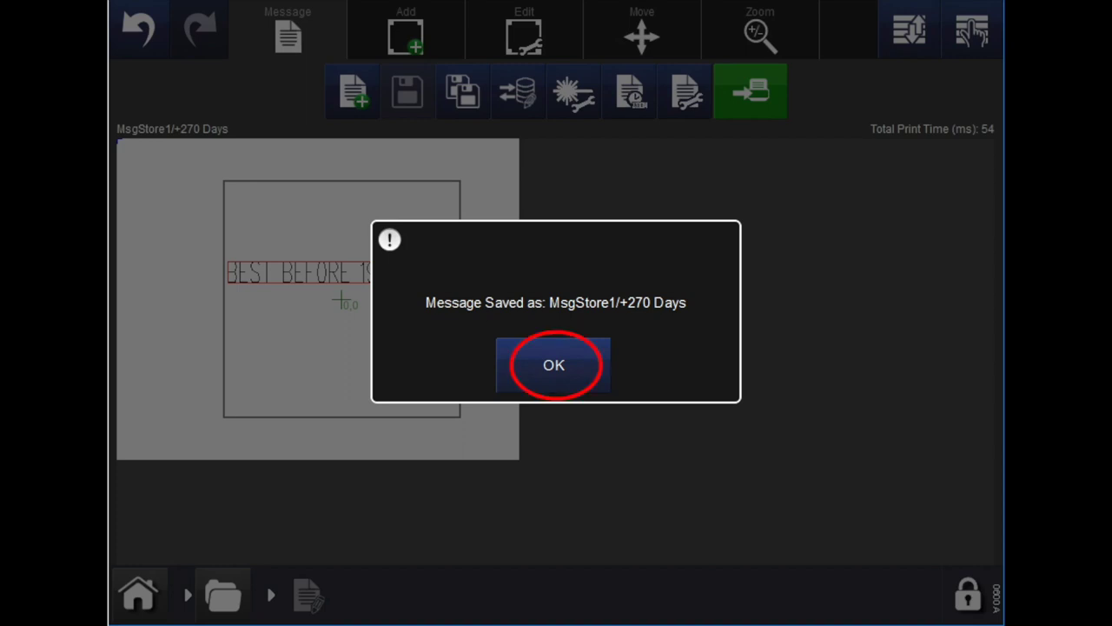
click(553, 365)
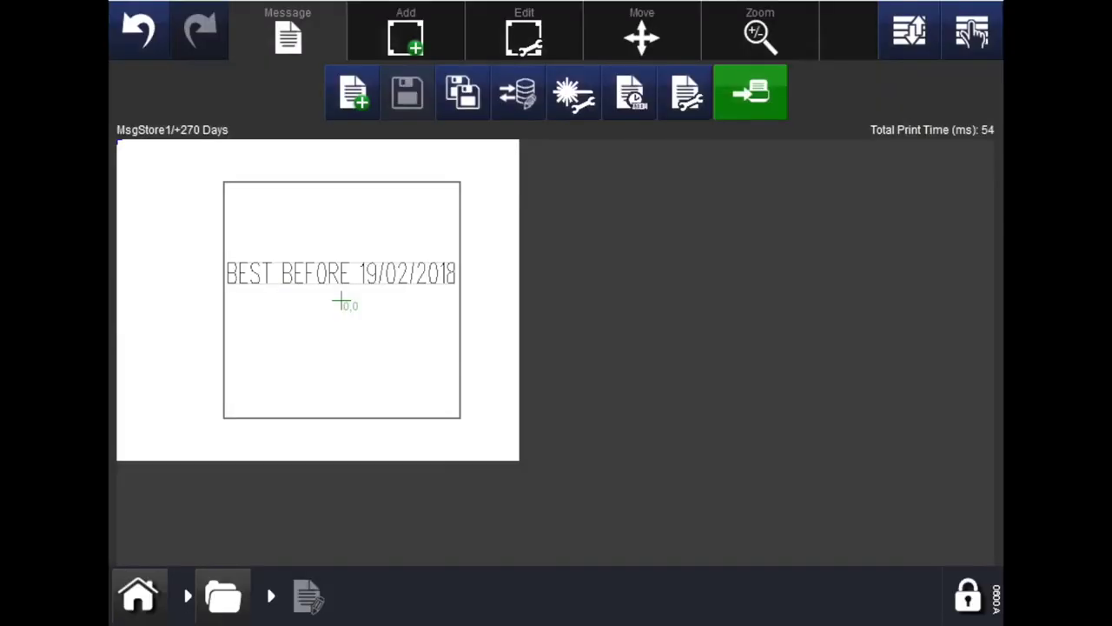
- Return to the home screen and select the +270 Days message from the stored messages
click(139, 596)
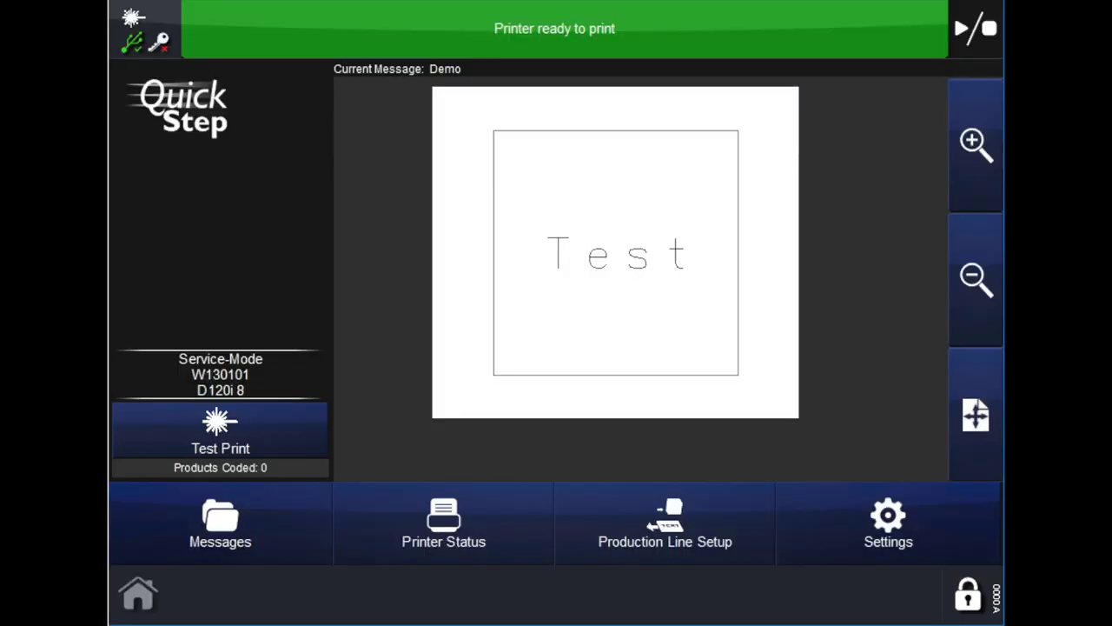
click(220, 522)
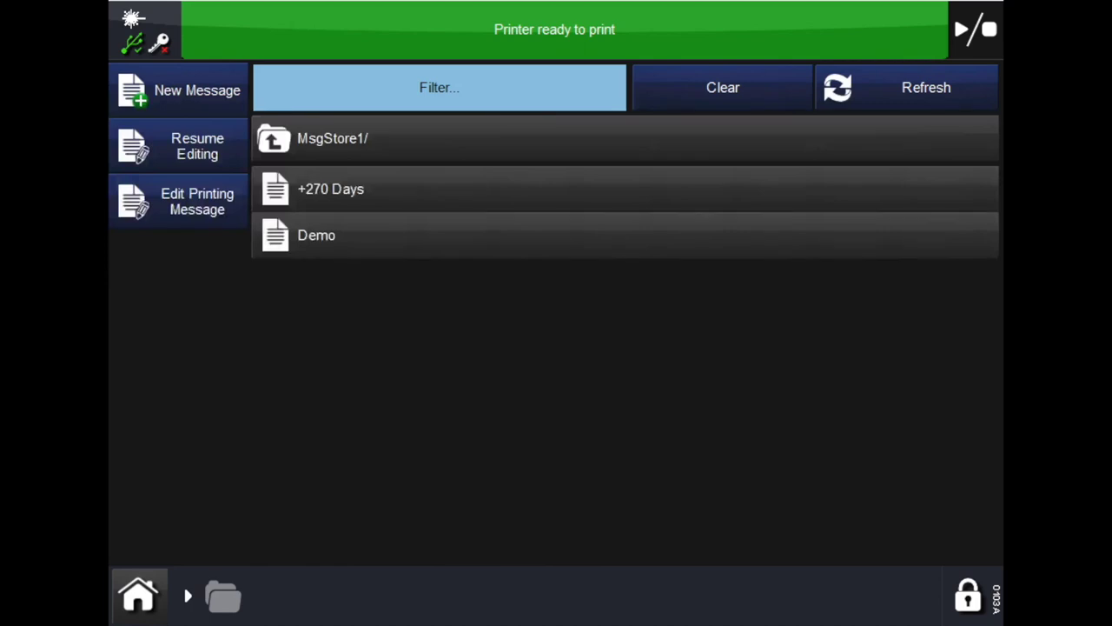
click(330, 188)
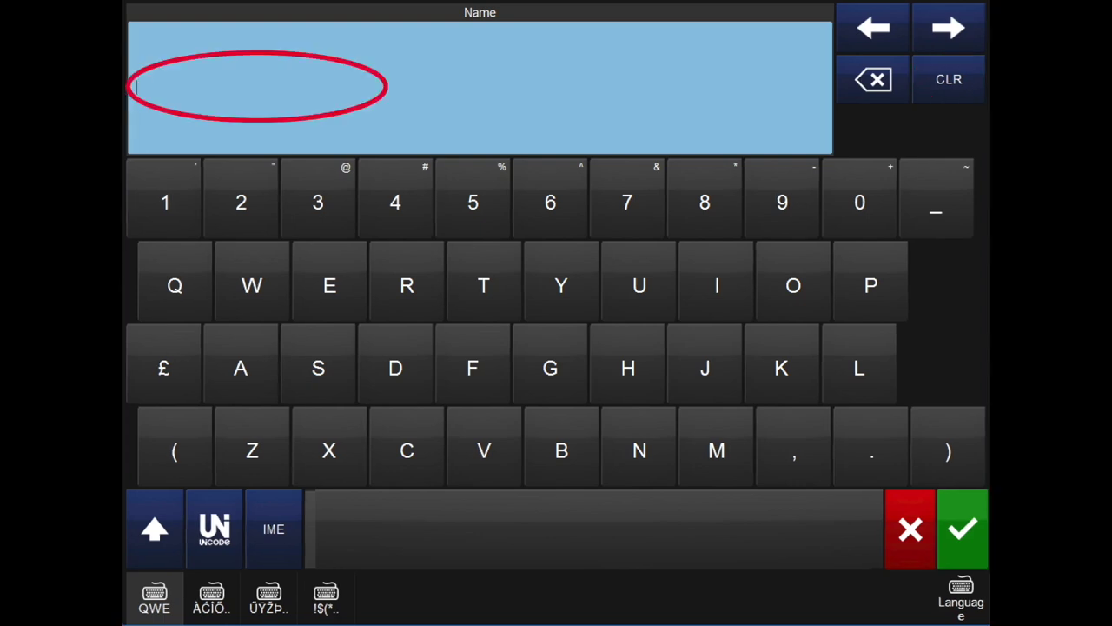
- Name the new prompted field Batch Number and set its default value to ABCDEF
text(Batch Number)
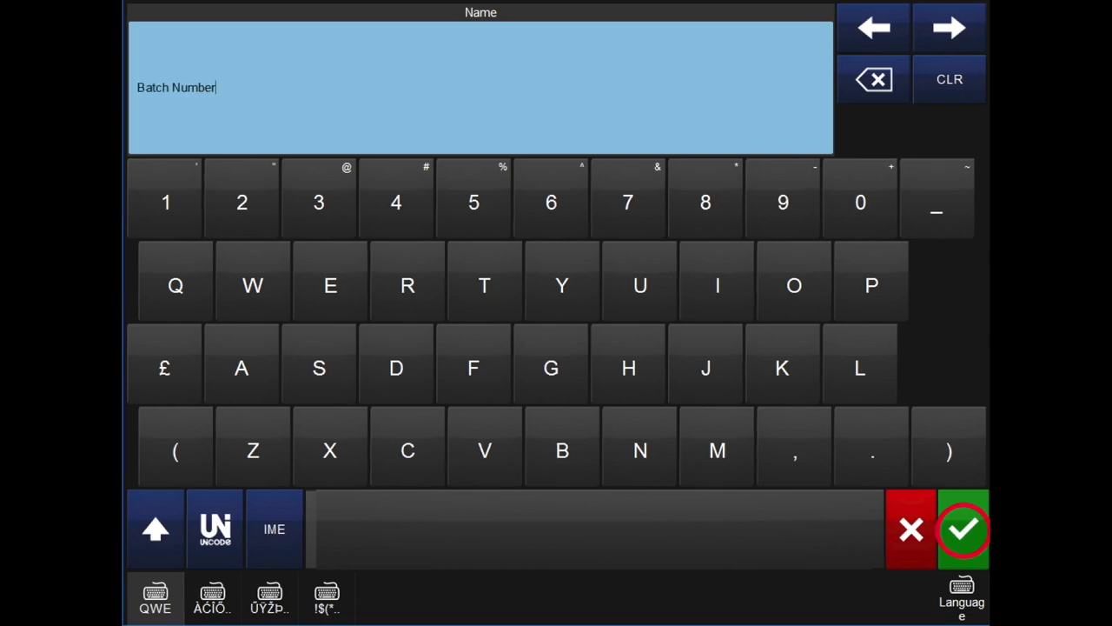
click(963, 529)
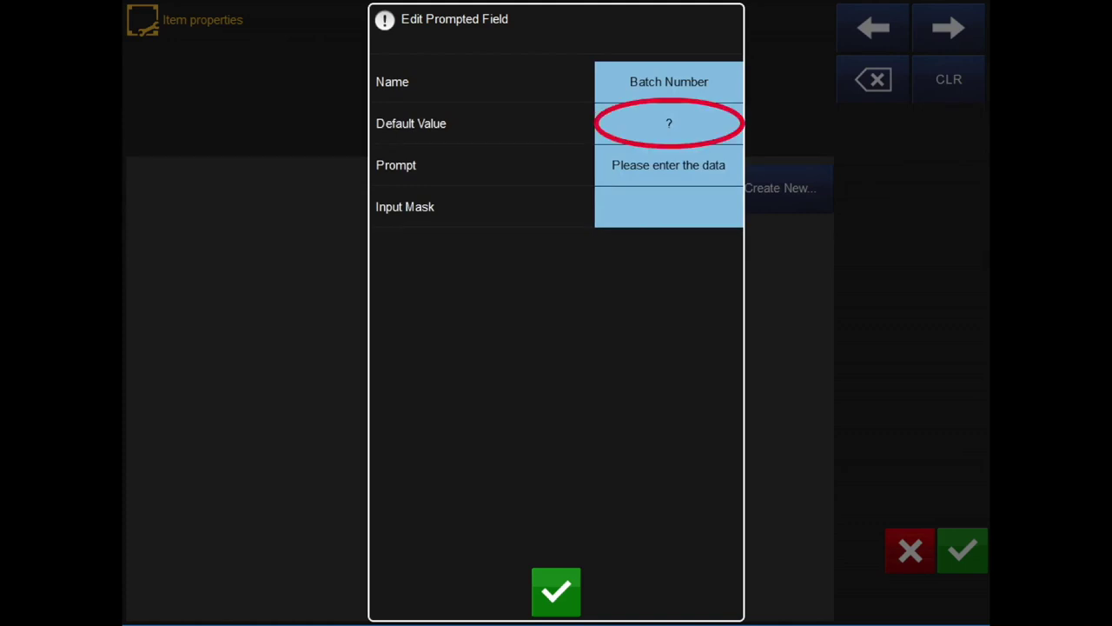
click(668, 122)
click(949, 79)
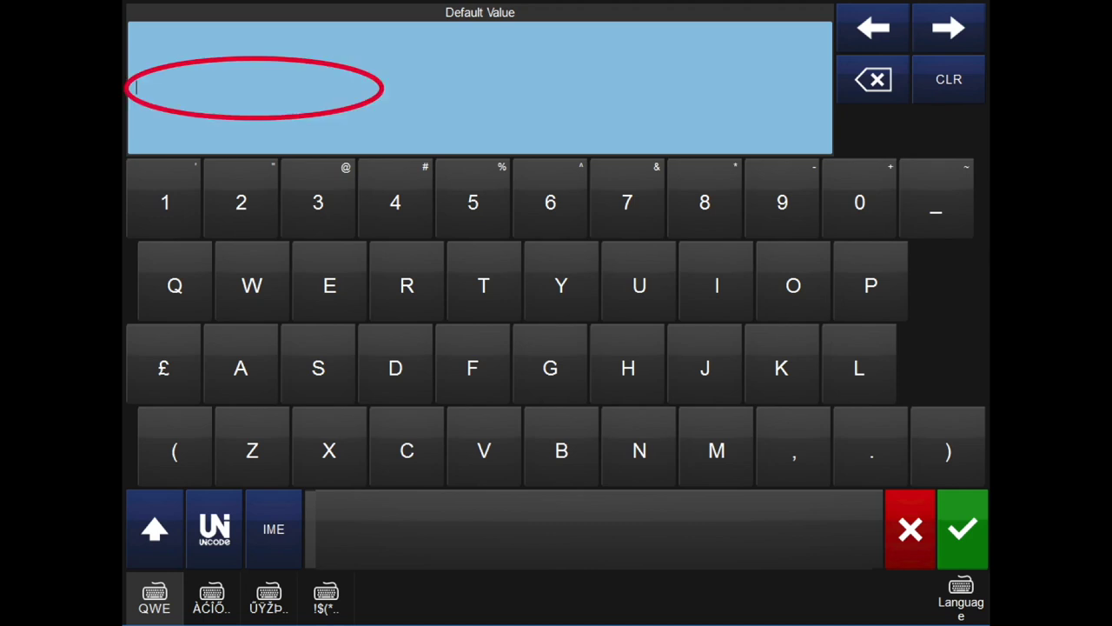
text(ABCDEF)
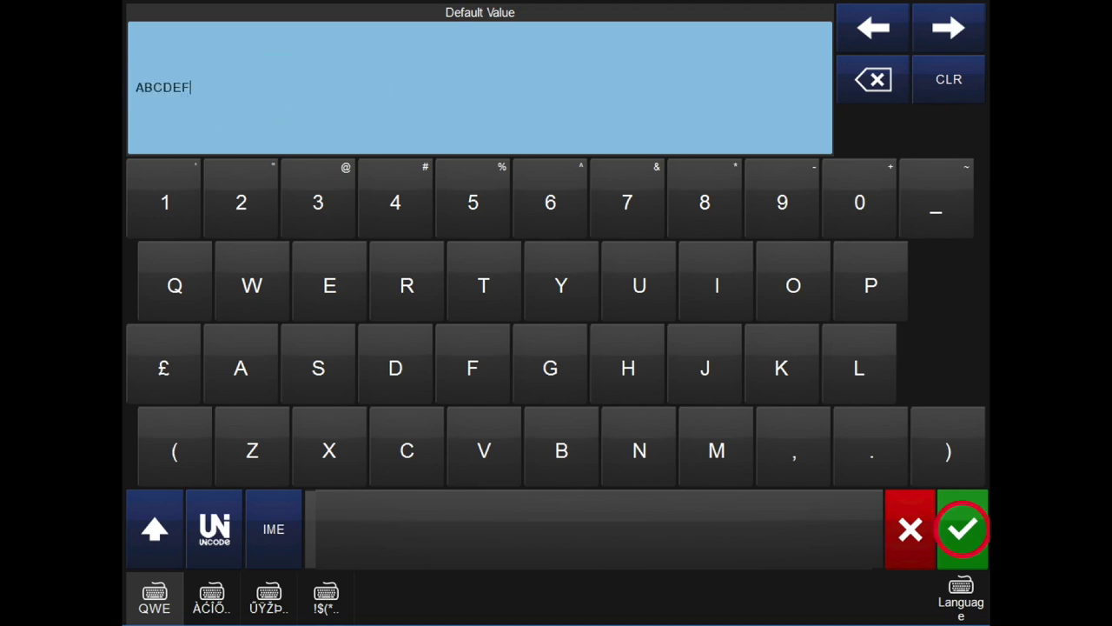
click(962, 528)
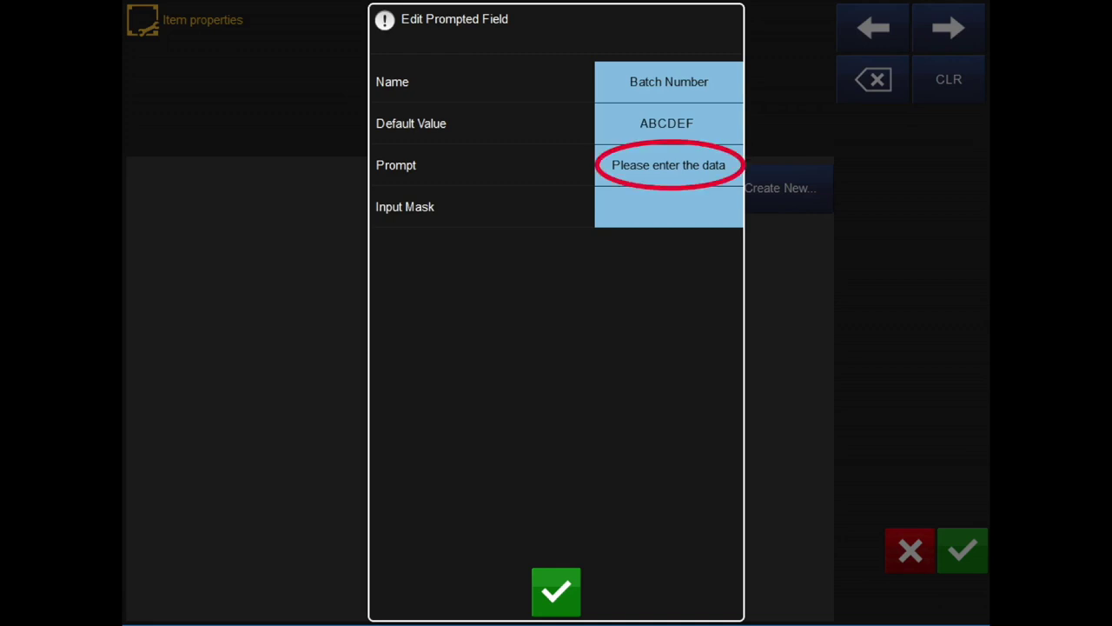
- Set the prompted field's prompt text to Please Enter Batch Code
click(668, 164)
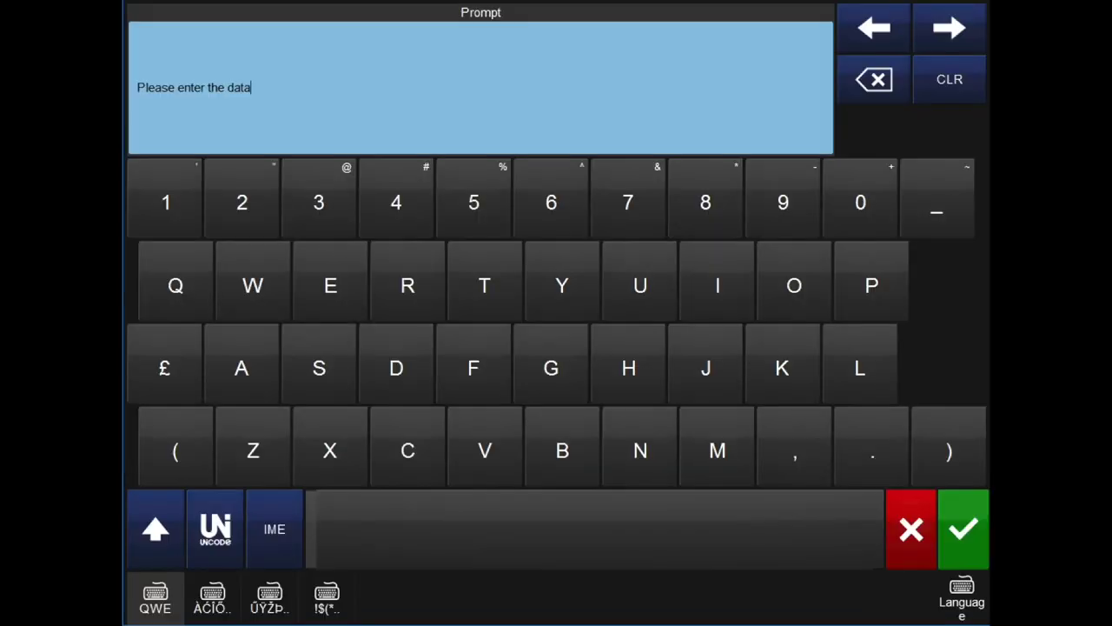
click(949, 79)
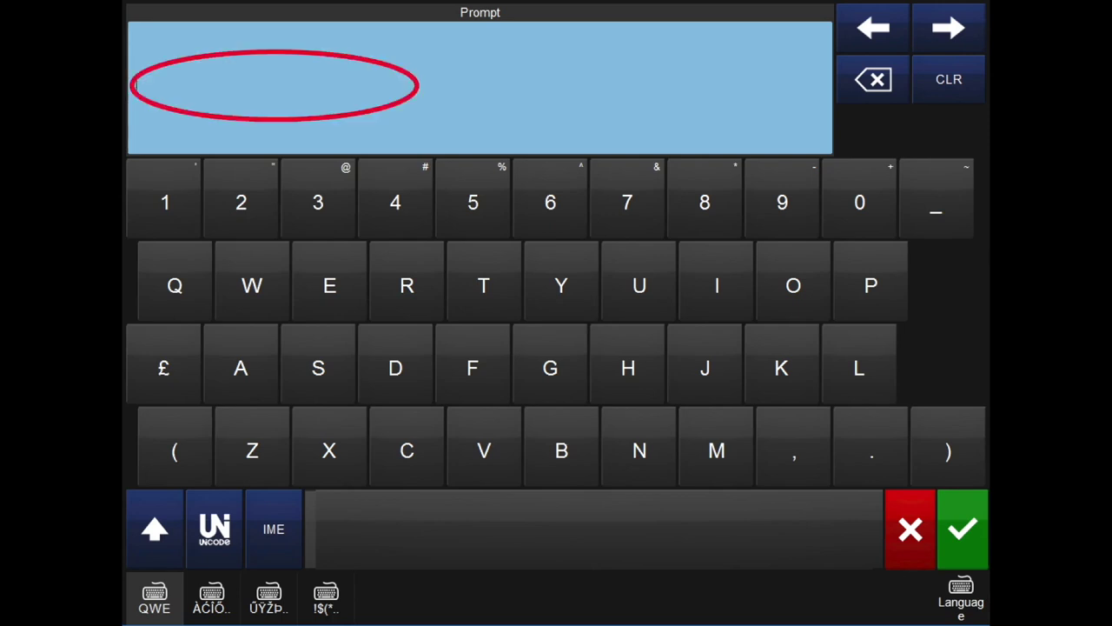
text(Please Enter Batch Code)
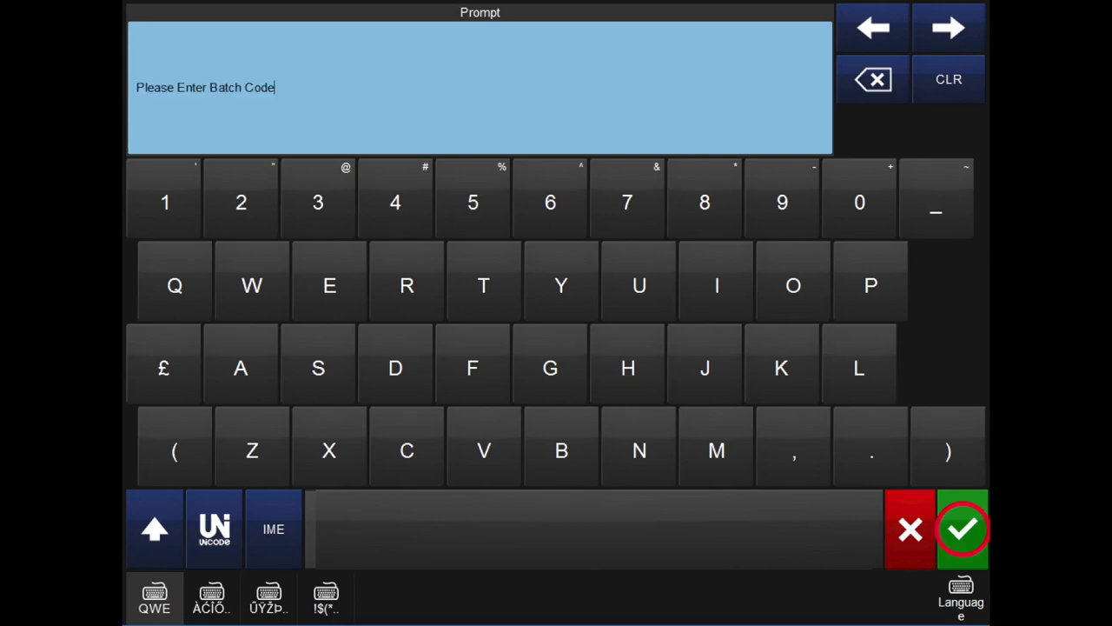
click(962, 529)
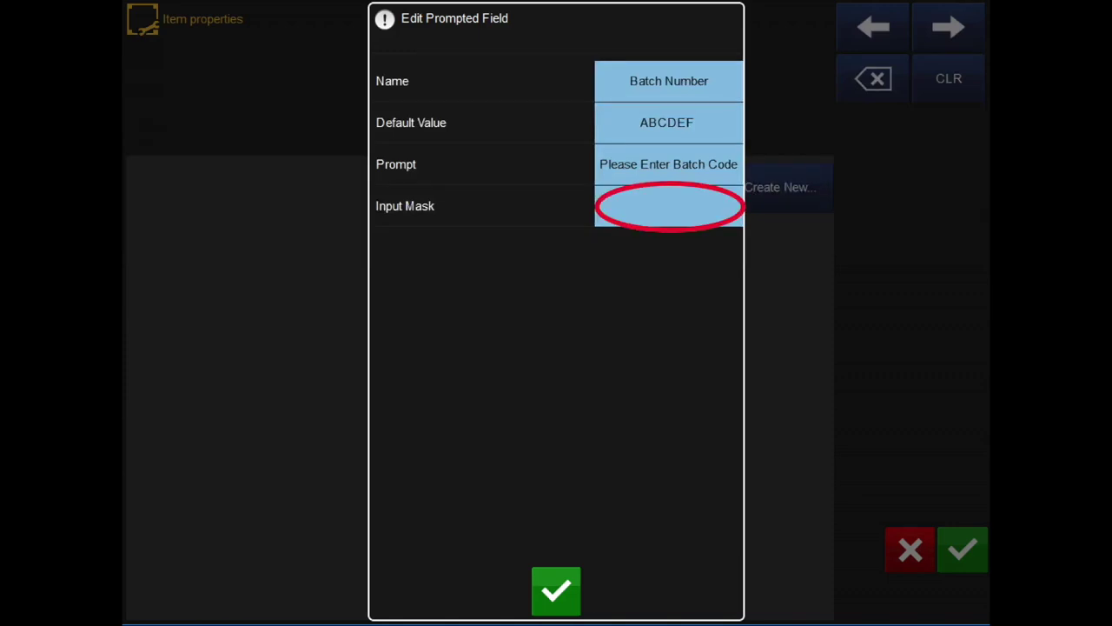
- Set the prompted field's input mask to ?????? for six optional alpha characters and insert the field into the message
click(669, 206)
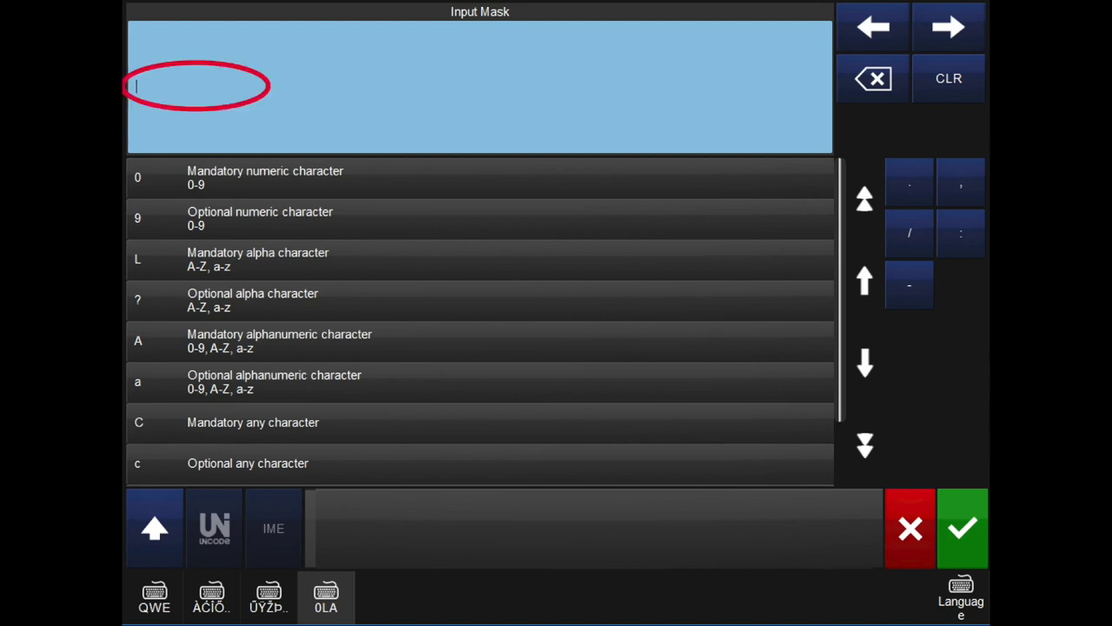
text(??????)
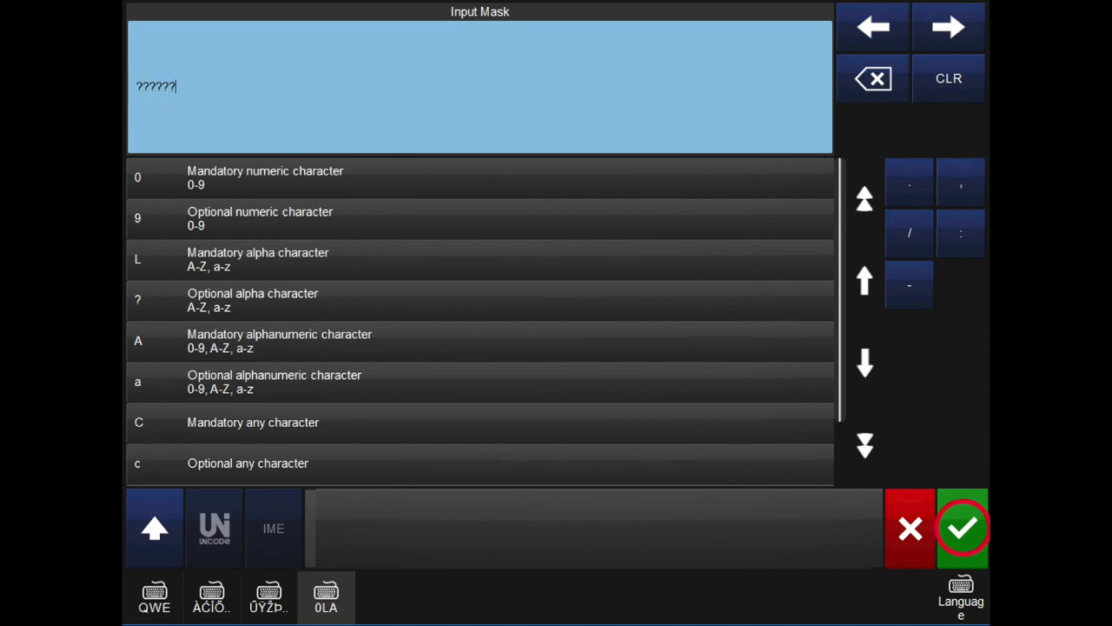
click(962, 528)
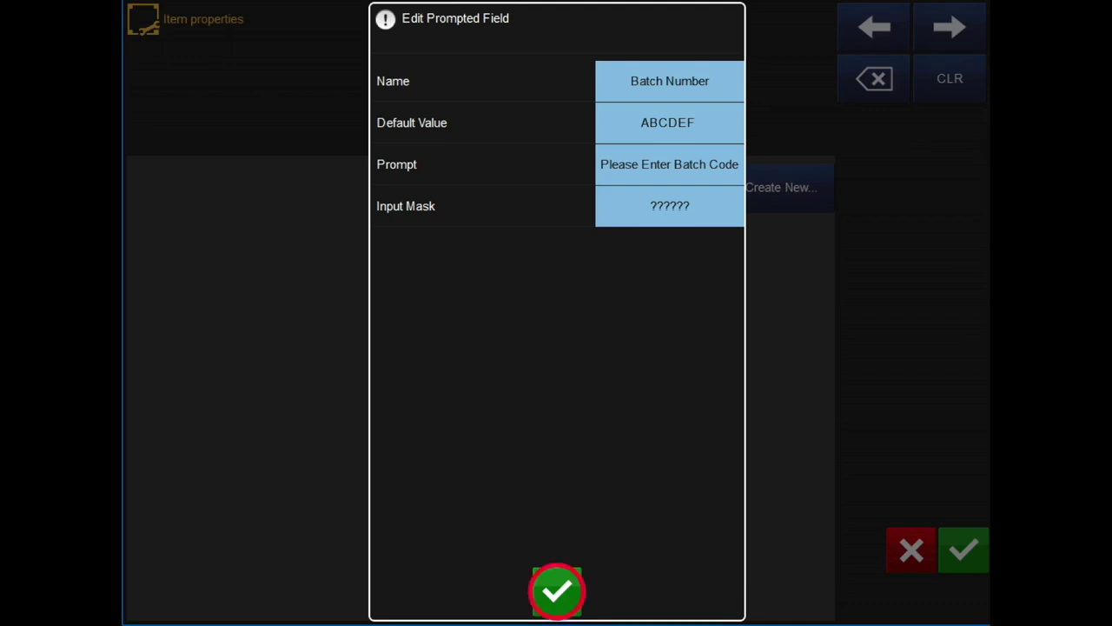
click(556, 591)
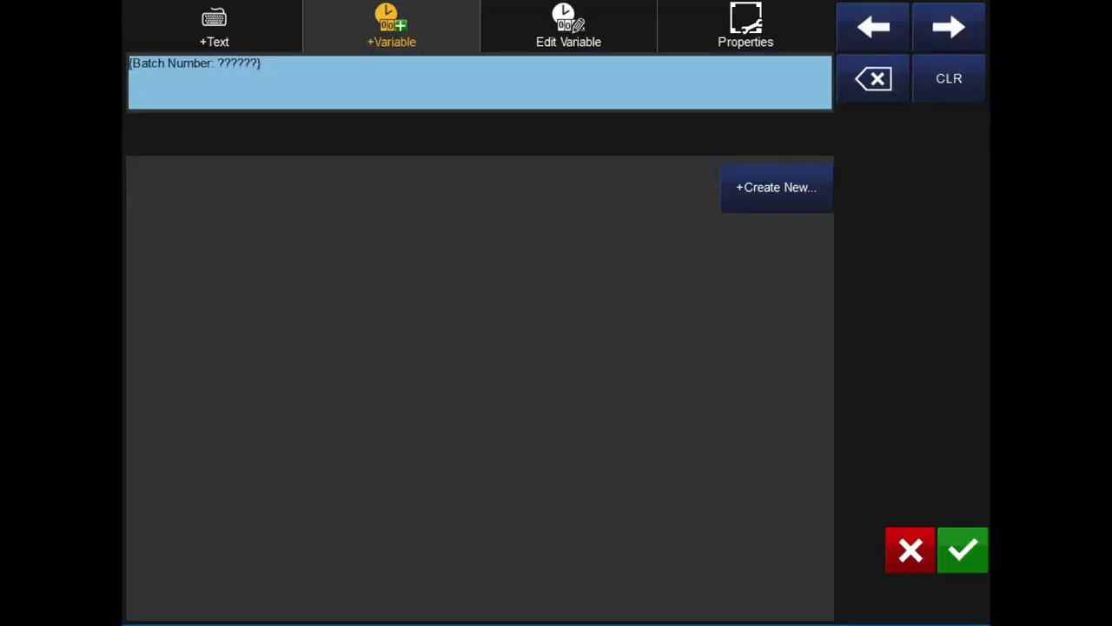
click(962, 551)
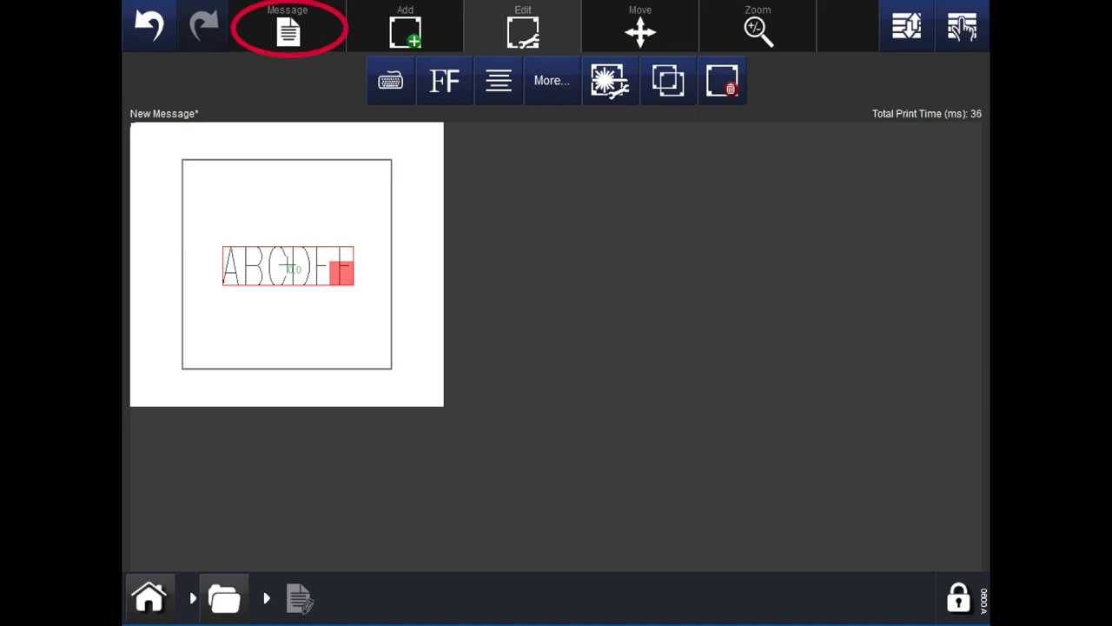
- Save the message under the name Batch Code in MsgStore1
click(287, 29)
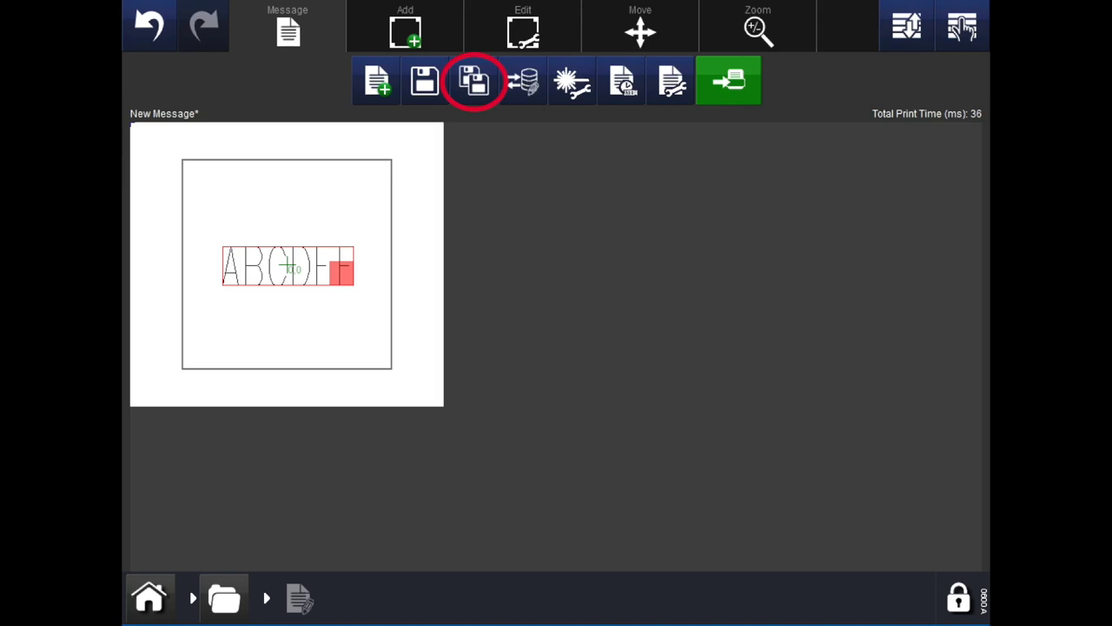
click(473, 81)
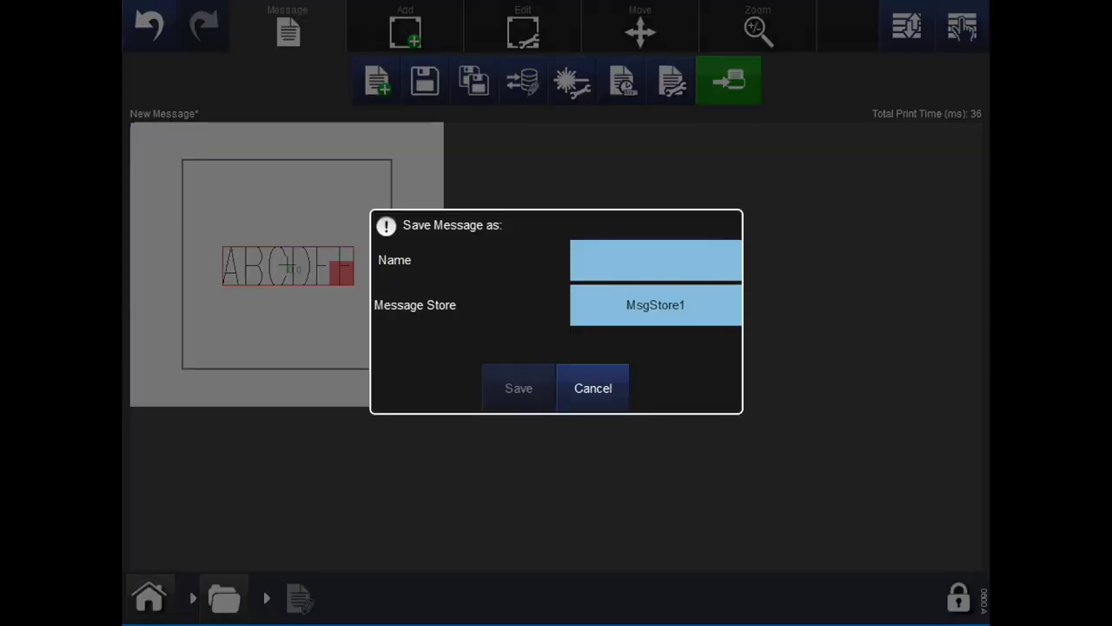
click(655, 260)
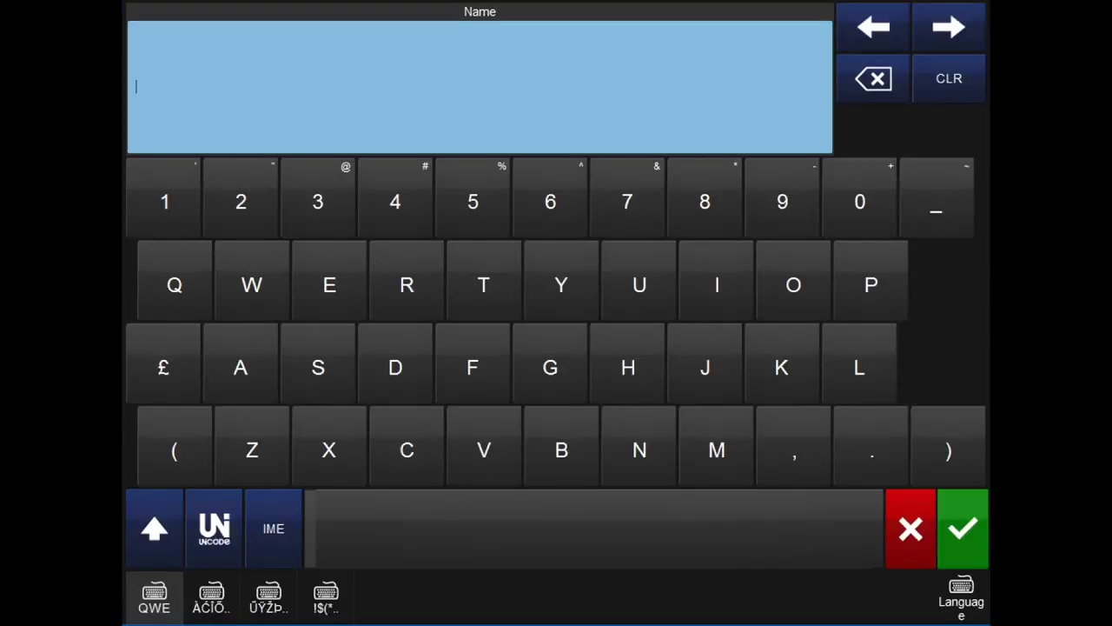
text(Batch Code)
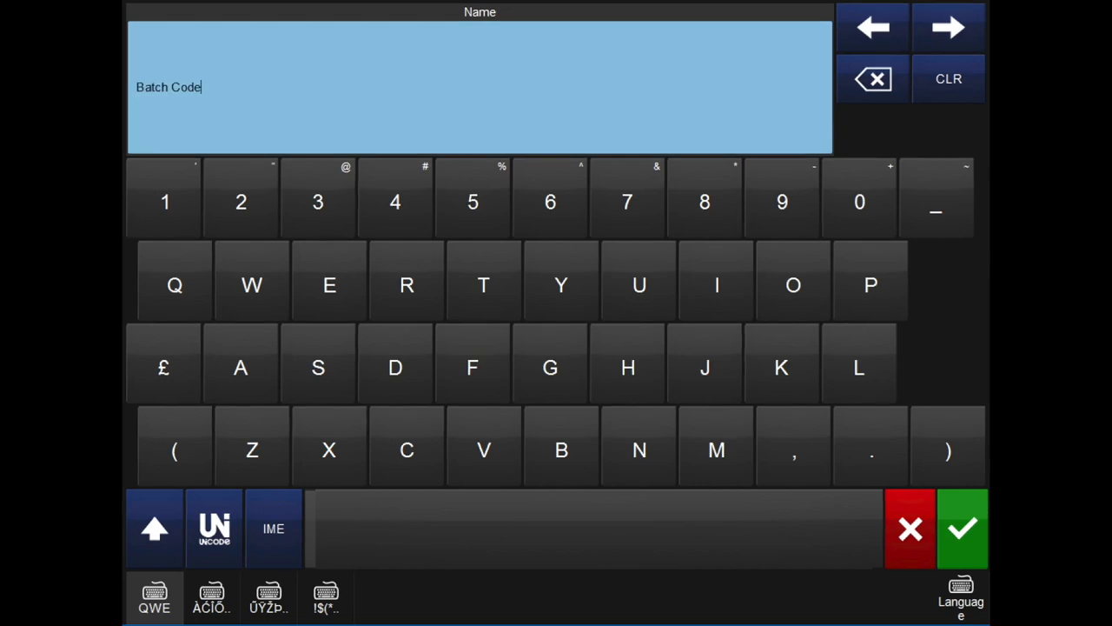
click(962, 529)
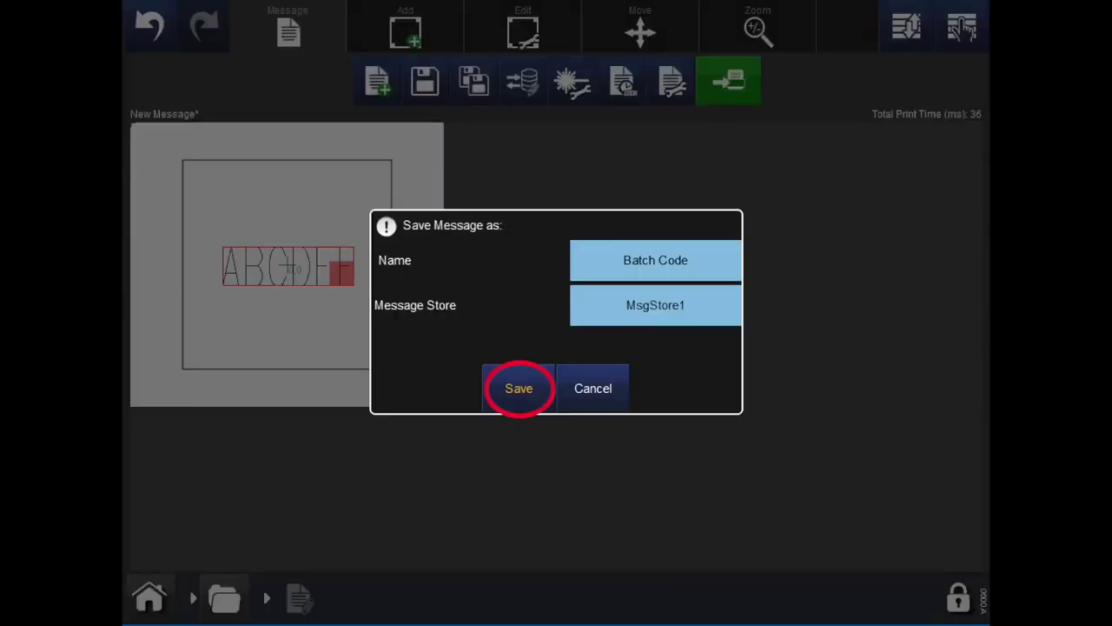
click(518, 388)
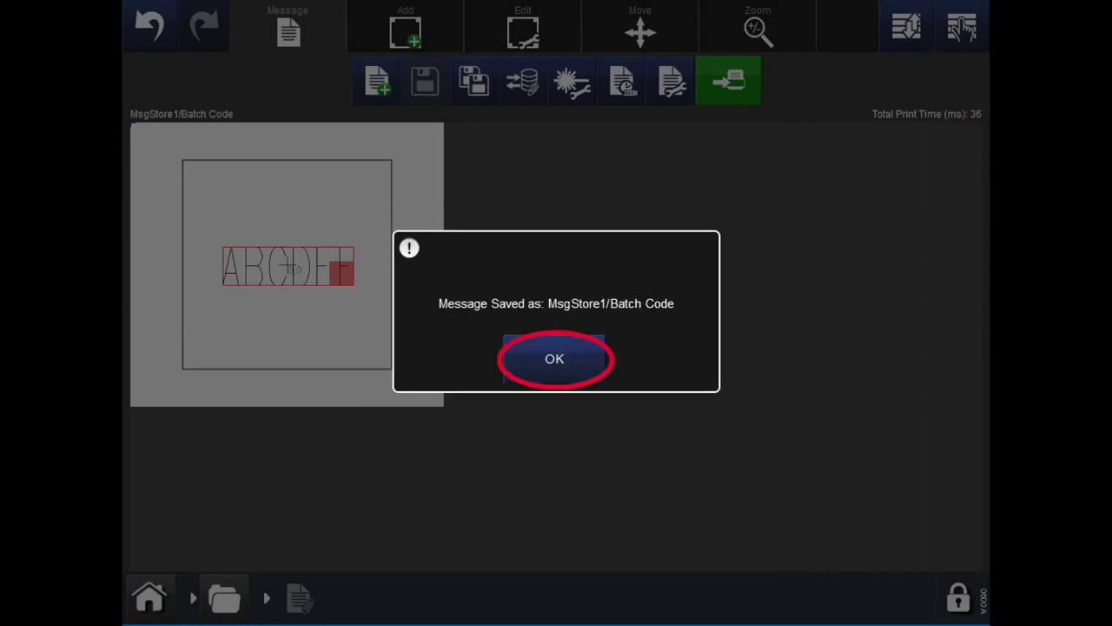
key(Return)
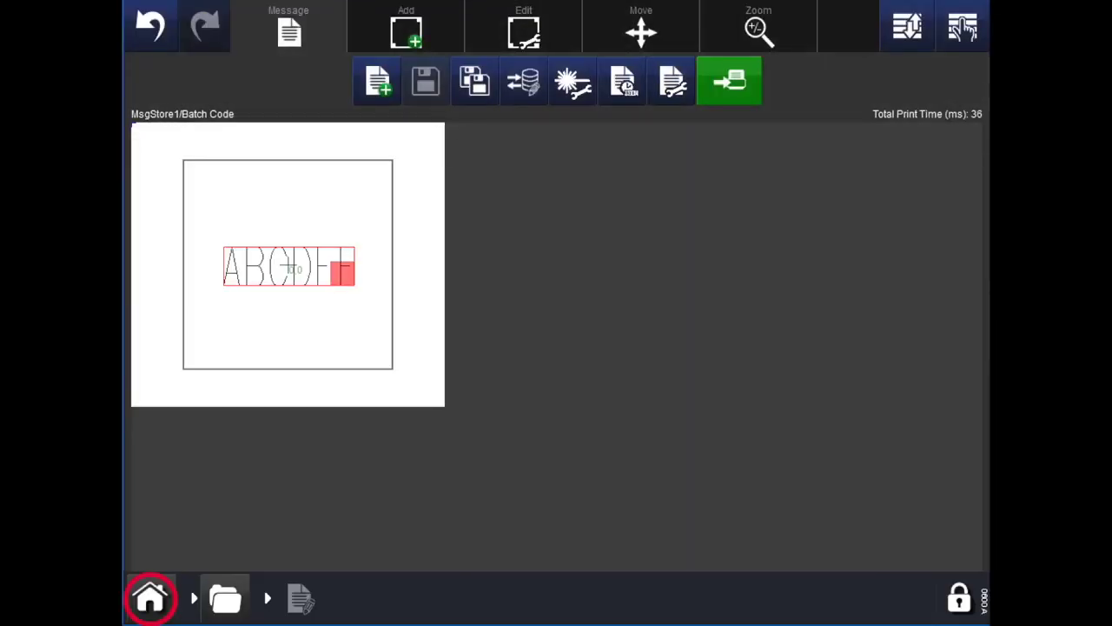
- Return to the home screen and send the stored Batch Code message from MsgStore1 to print
click(150, 598)
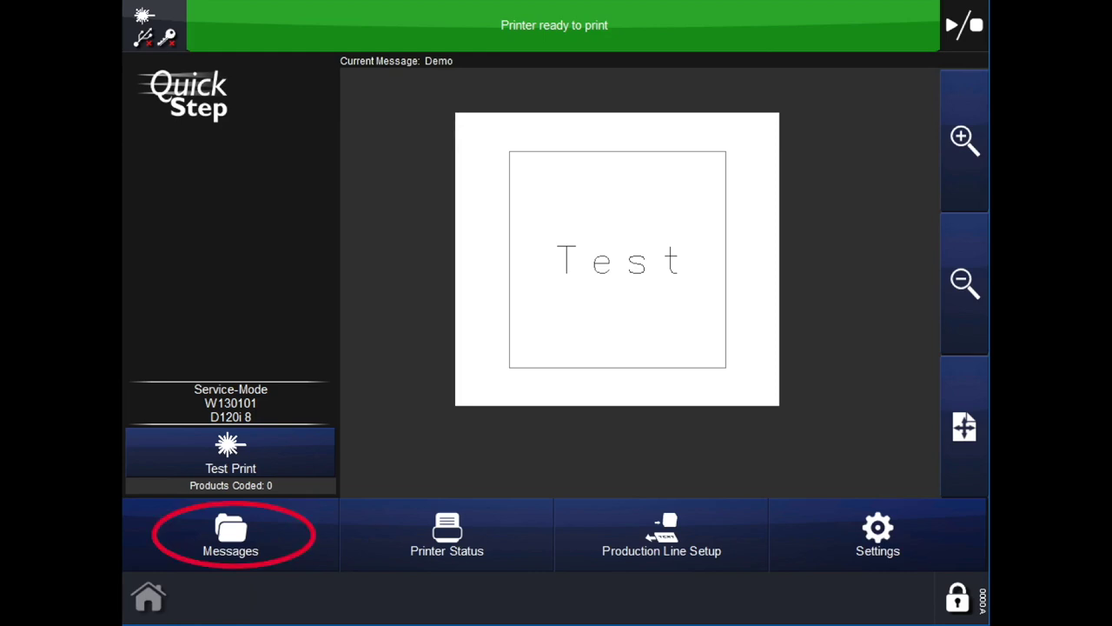
click(230, 535)
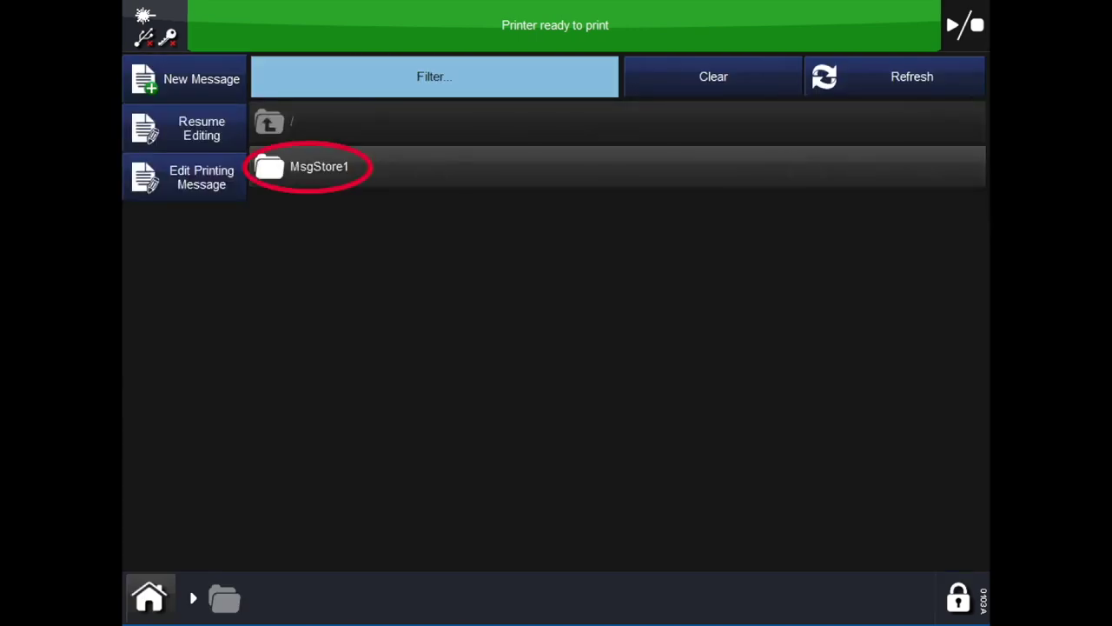
click(318, 166)
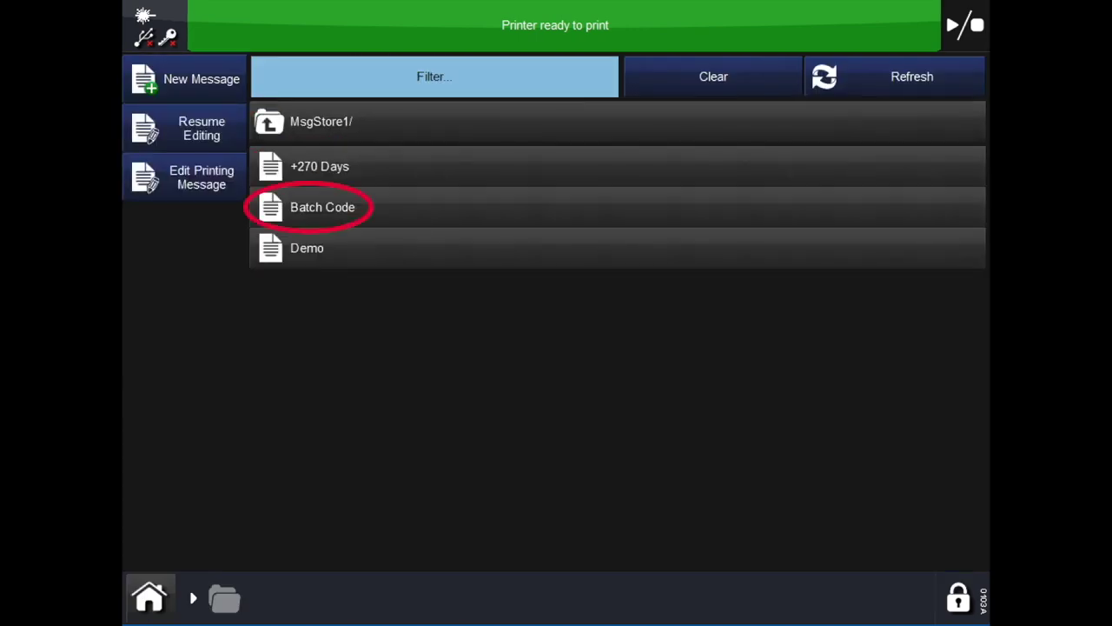
click(322, 207)
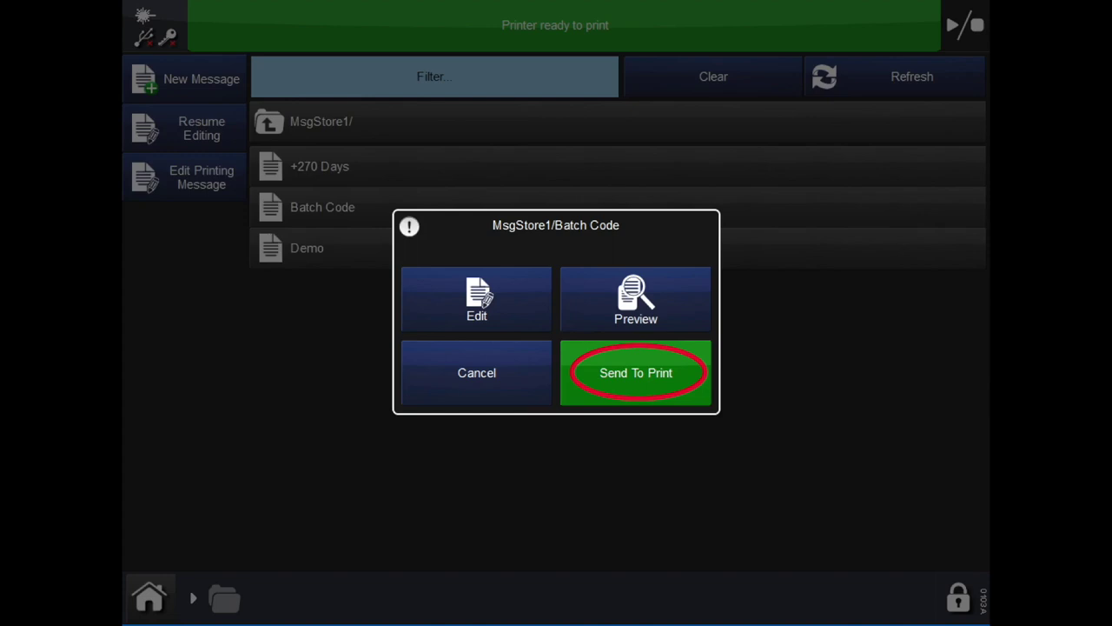
click(636, 372)
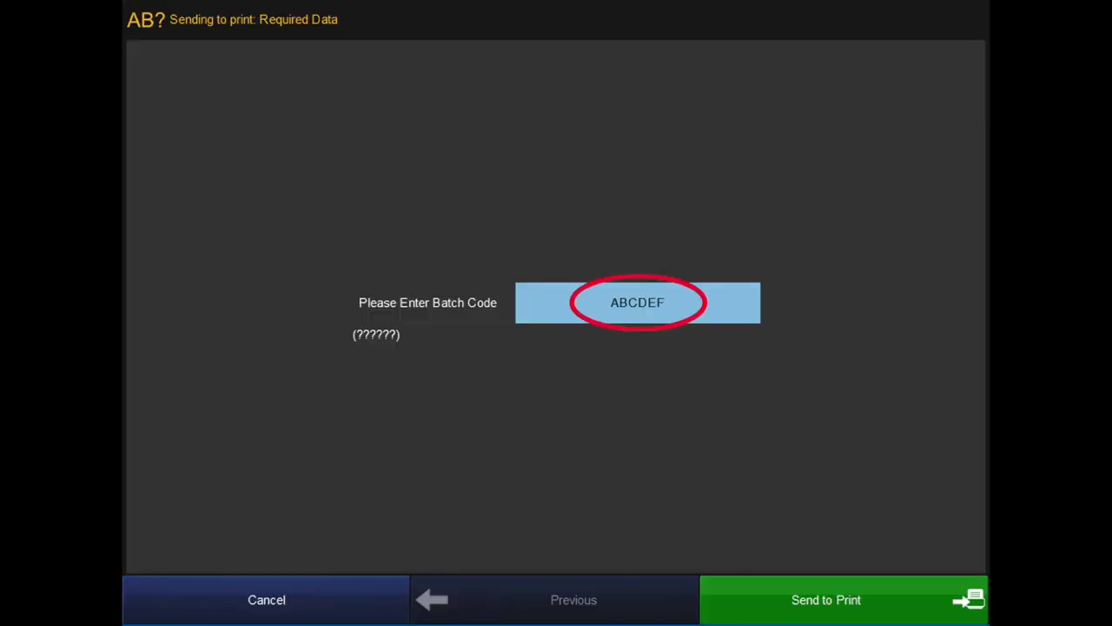
- Enter QWERTY as the batch code in the required data and send the message to print
click(637, 303)
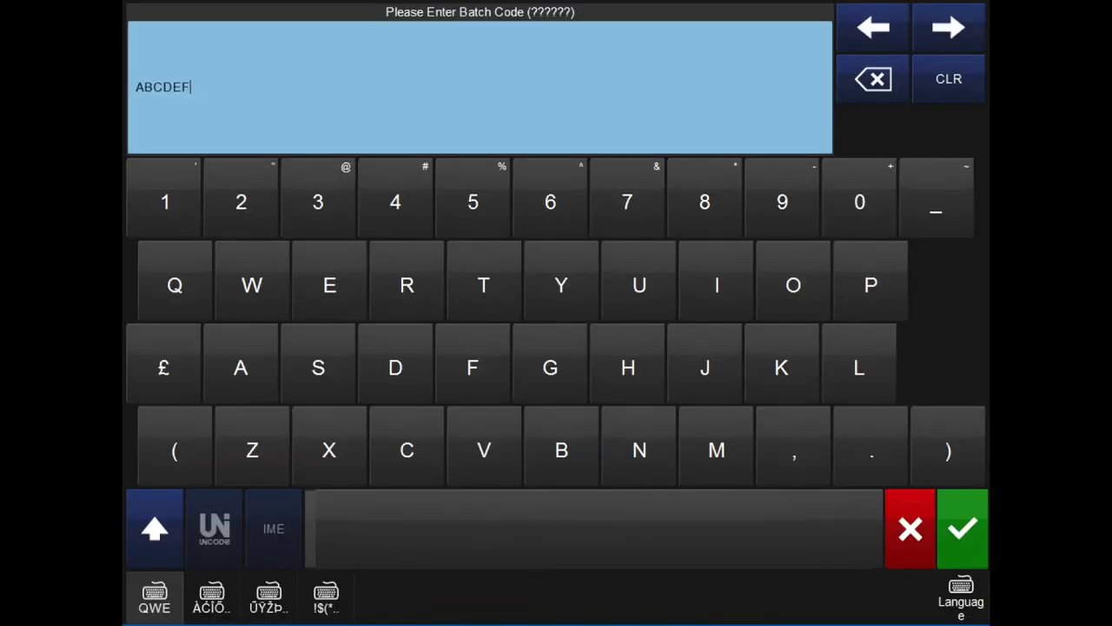
click(949, 78)
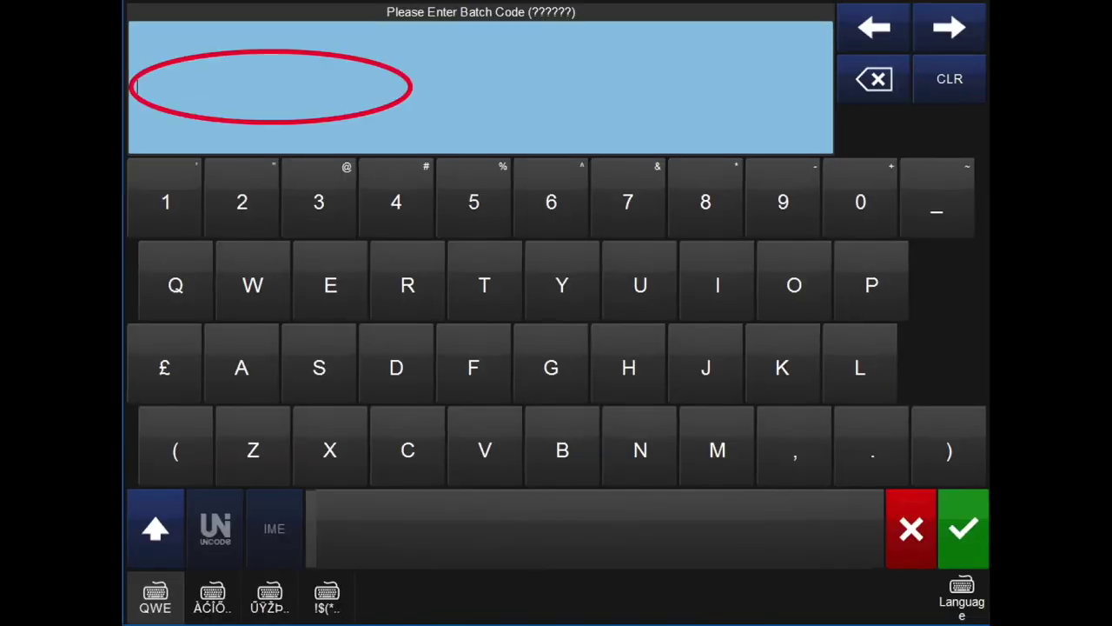
text(QWERTY)
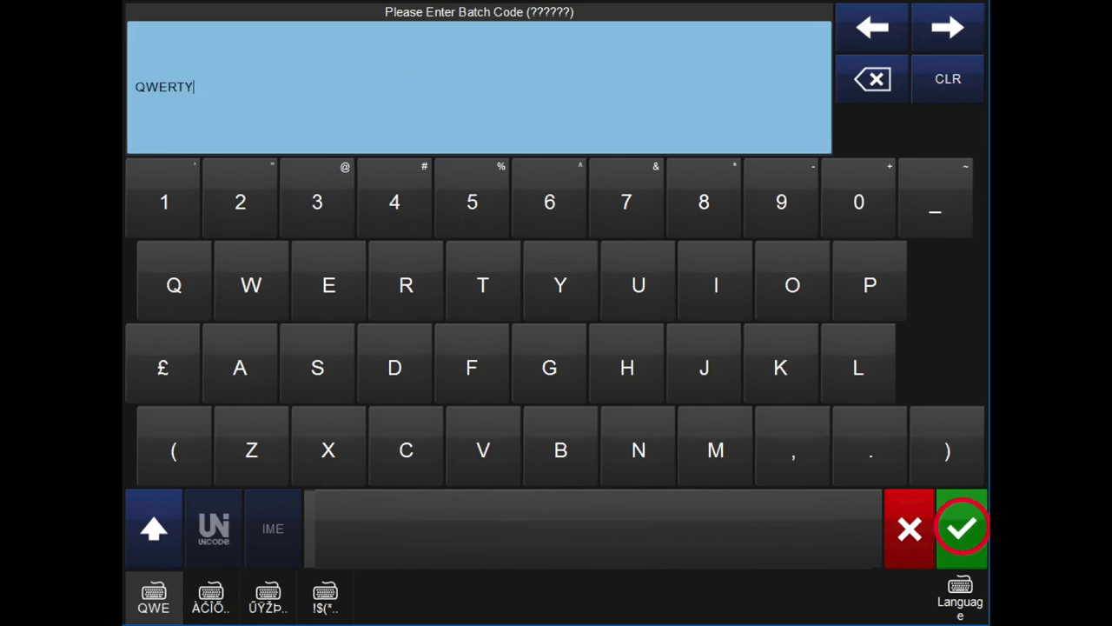
click(962, 527)
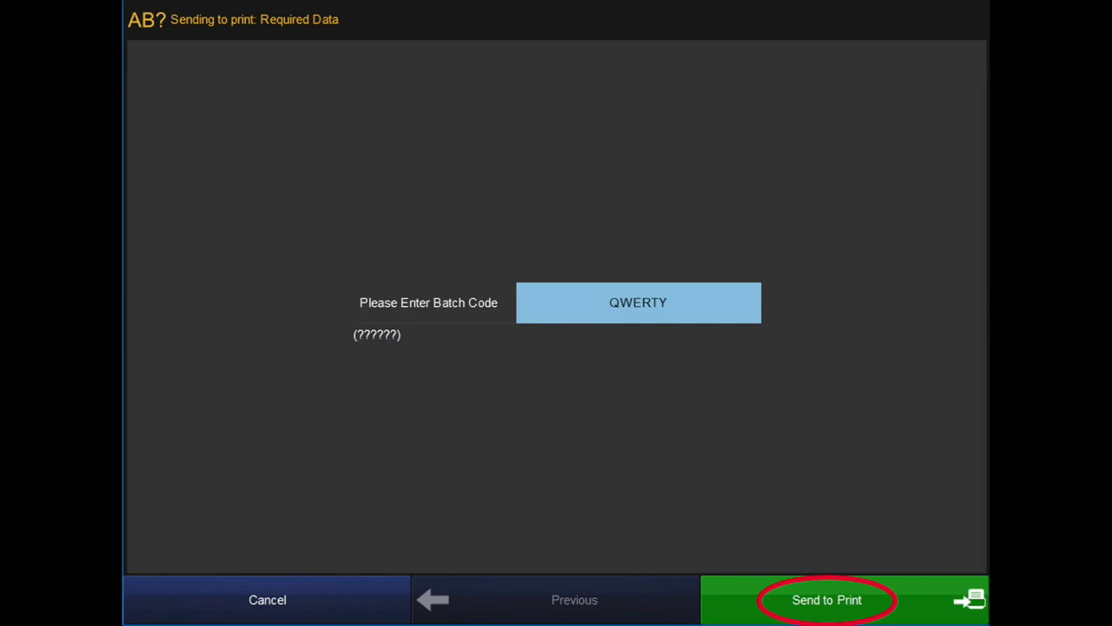
click(827, 600)
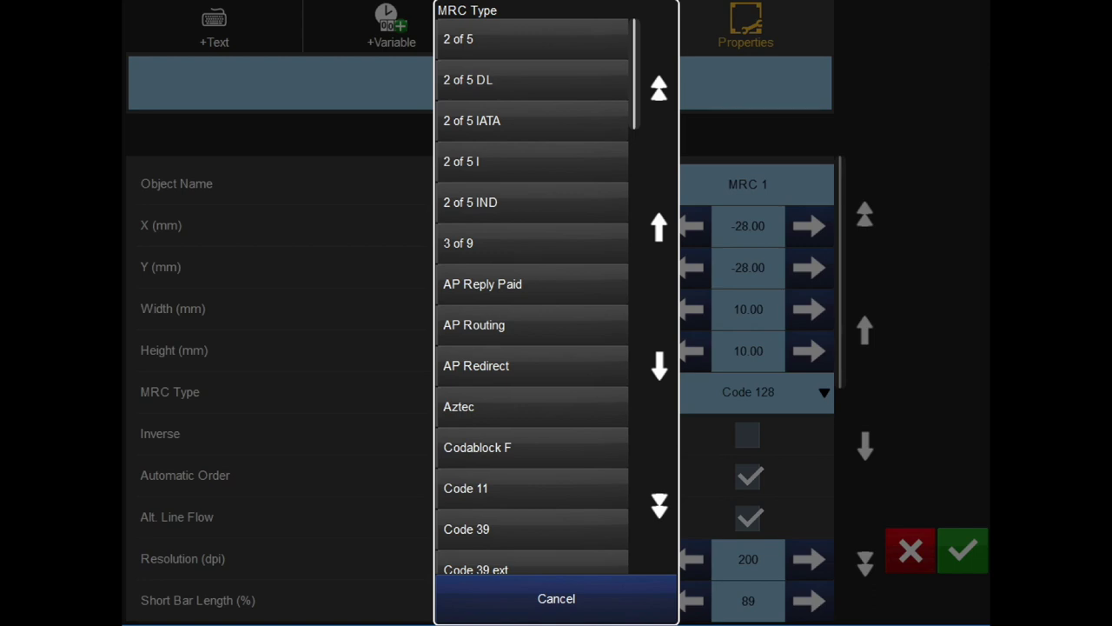
- Set the new machine-readable code's type to QR-Code and open its text entry with the standard QWE keyboard
click(659, 506)
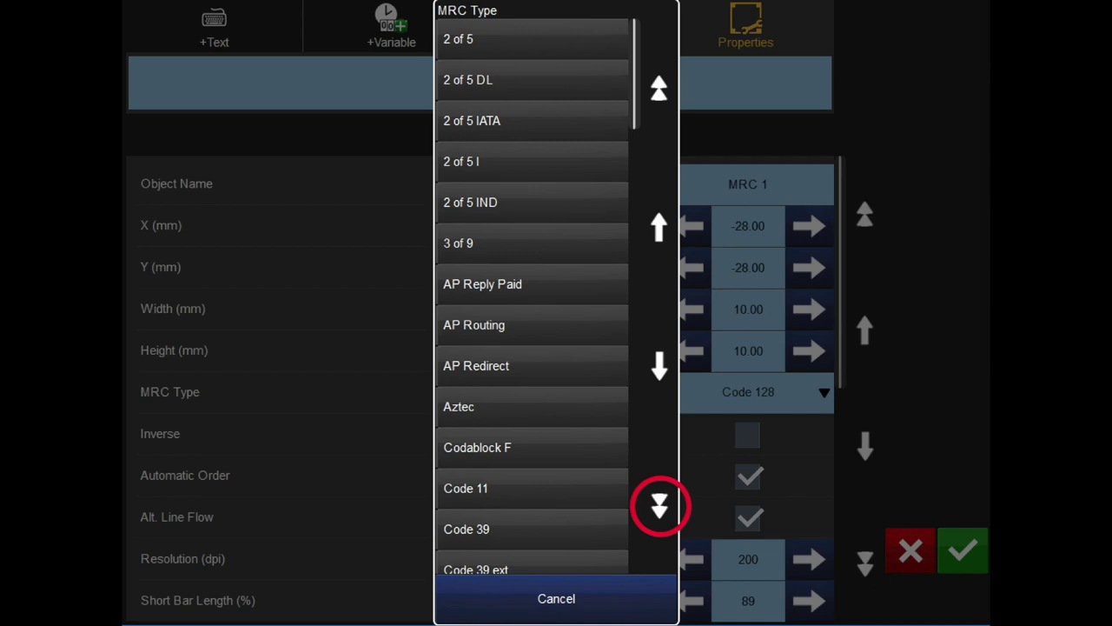
click(660, 506)
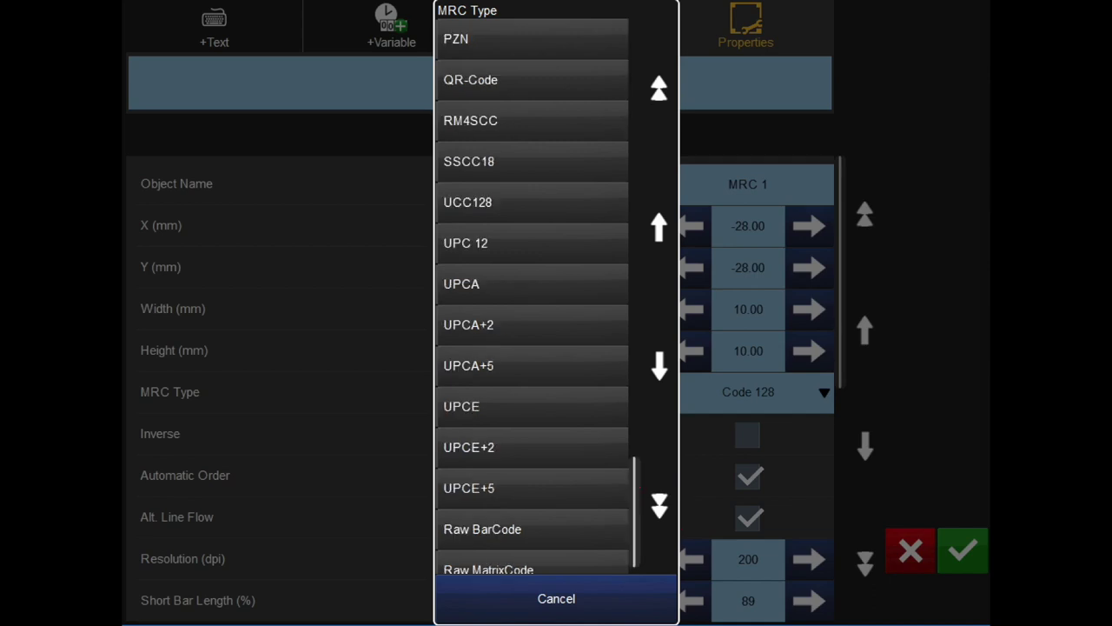
click(473, 80)
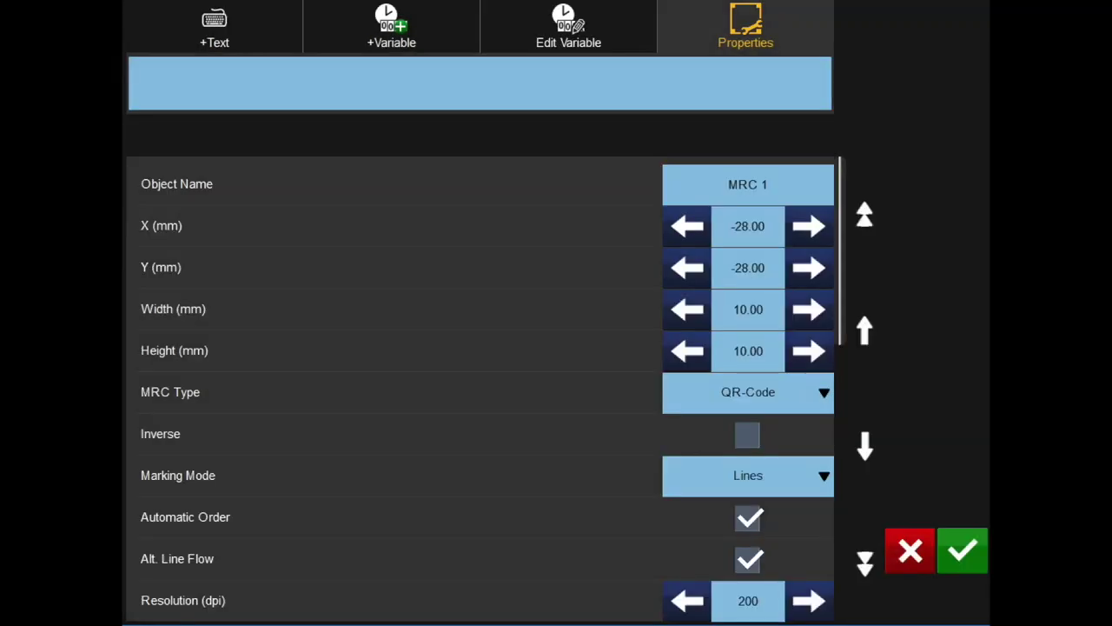
click(215, 28)
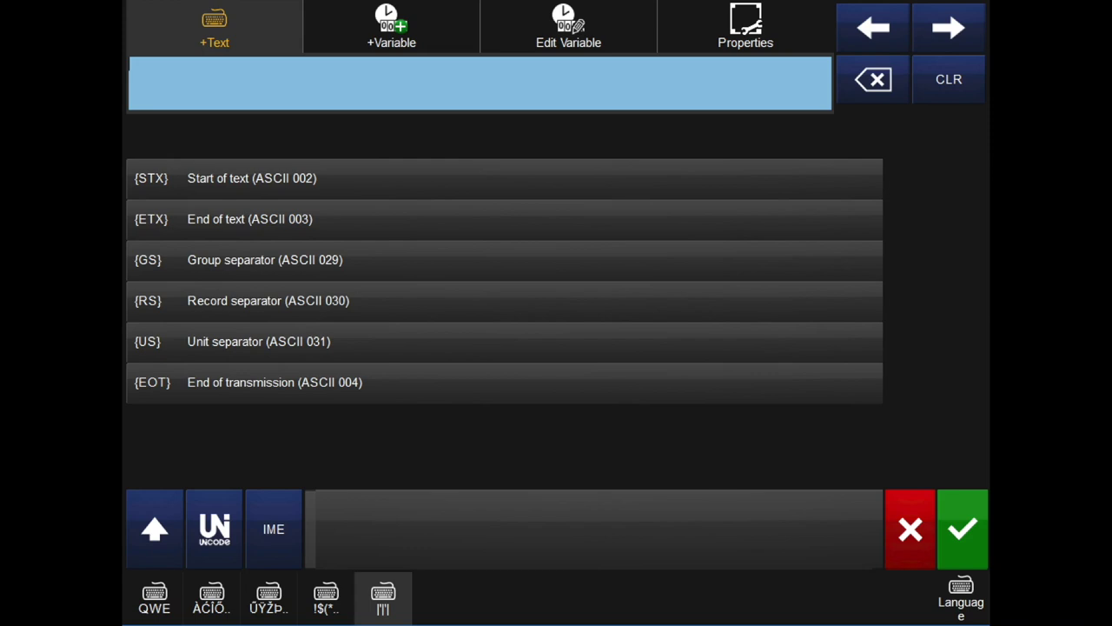
click(154, 597)
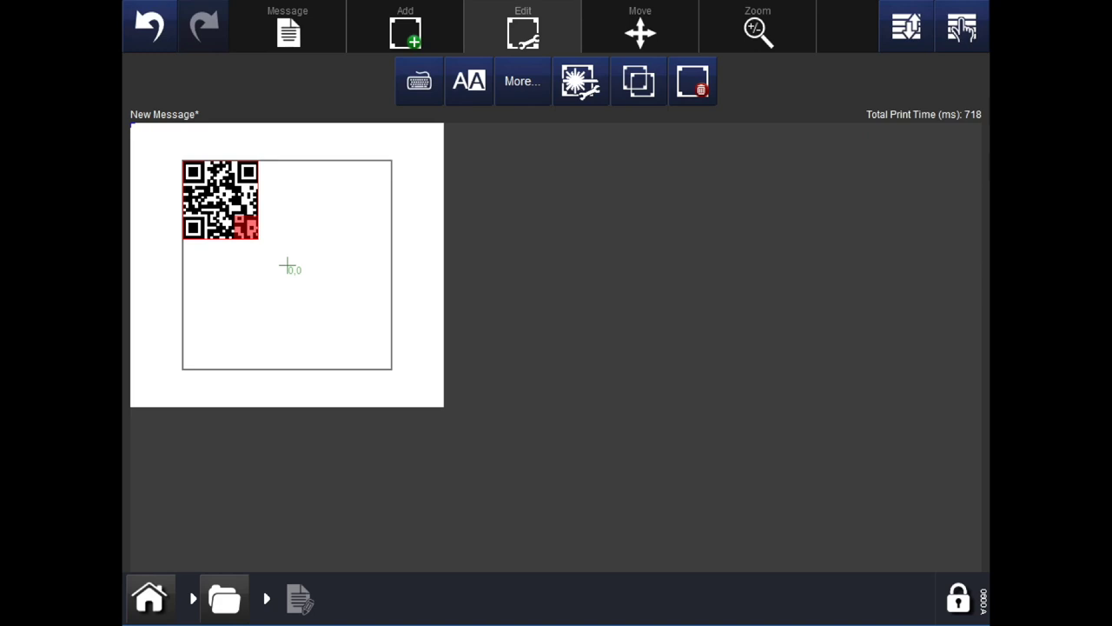
- Add a second machine-readable code of type DataMatrix to the message with the text insignia Pty Ltd
click(405, 27)
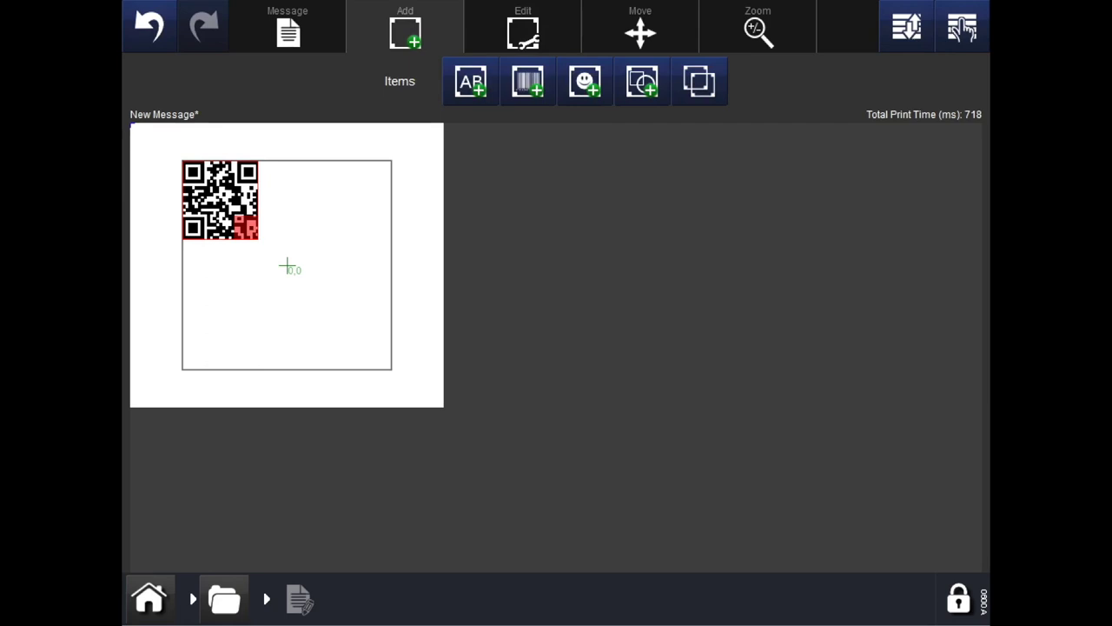
click(527, 82)
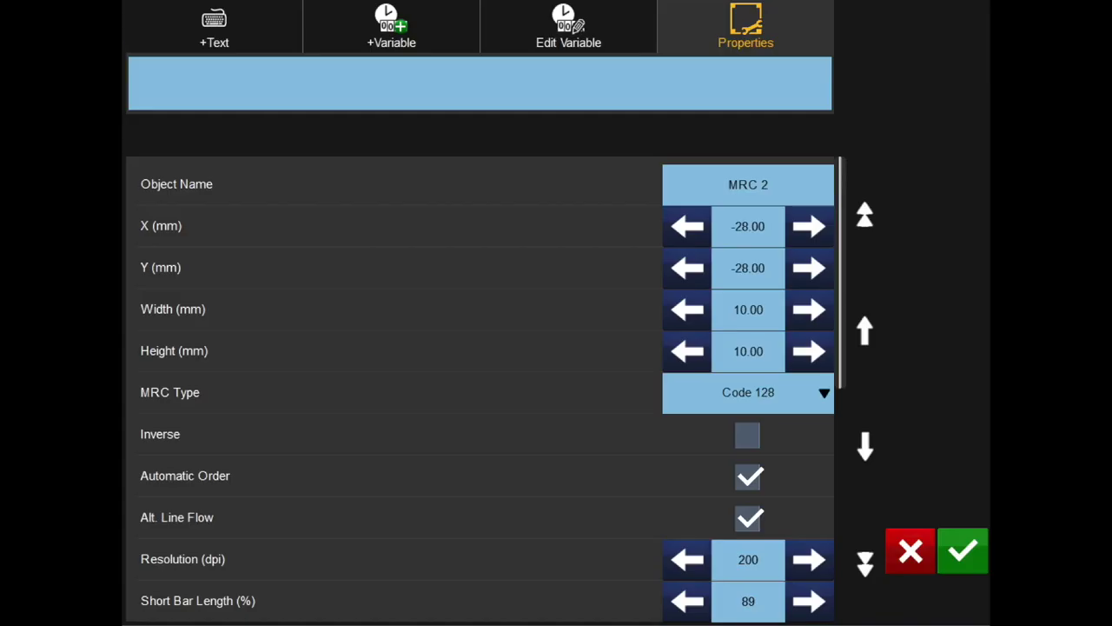
click(748, 392)
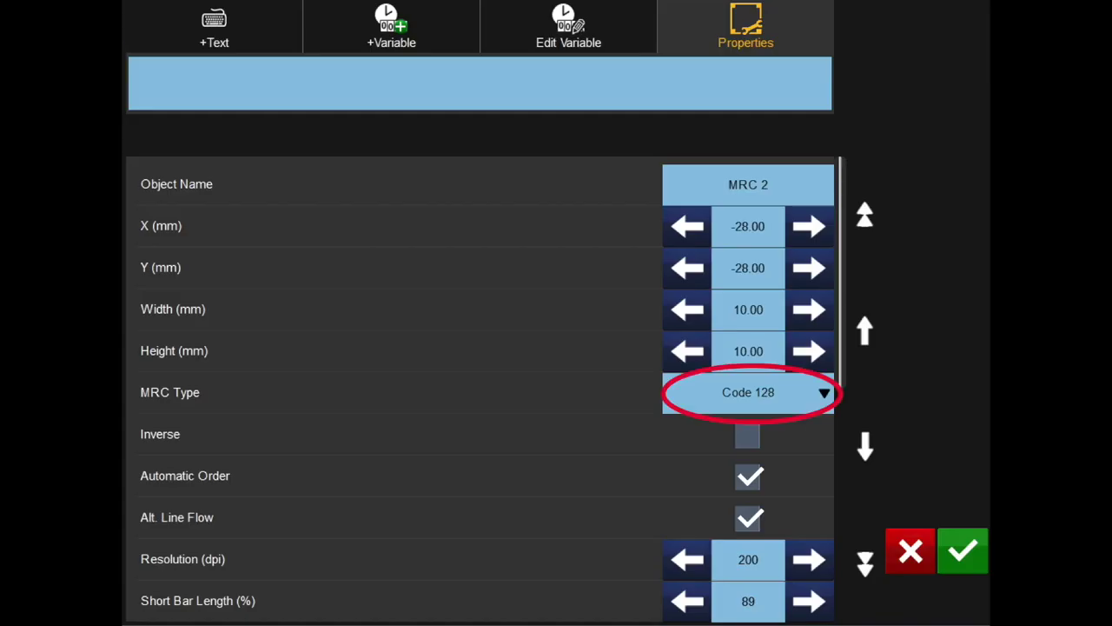
click(748, 392)
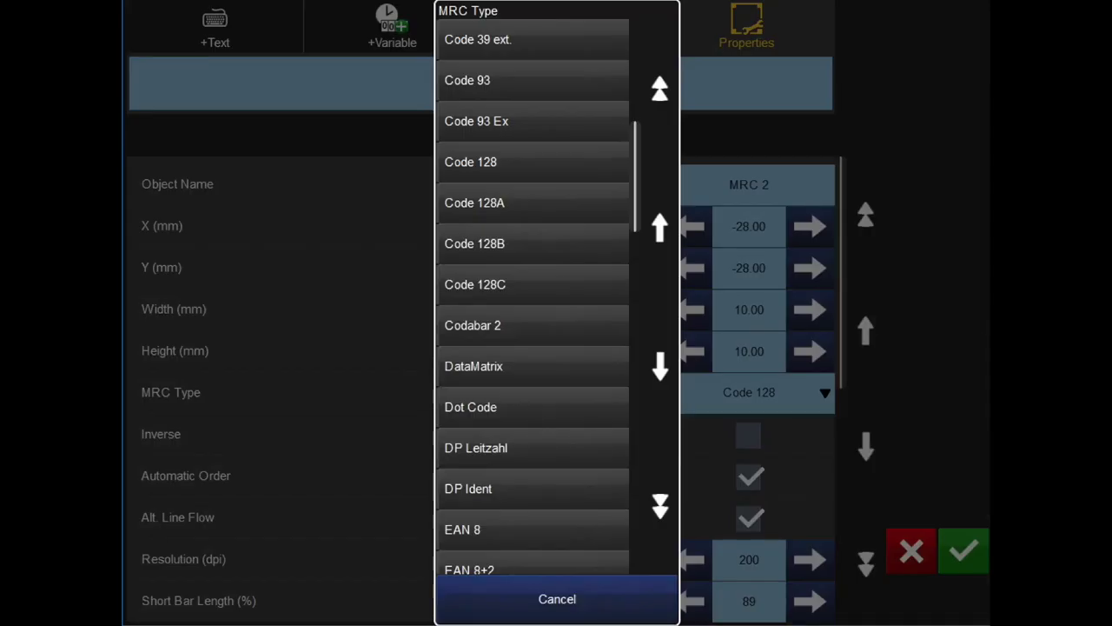
click(474, 366)
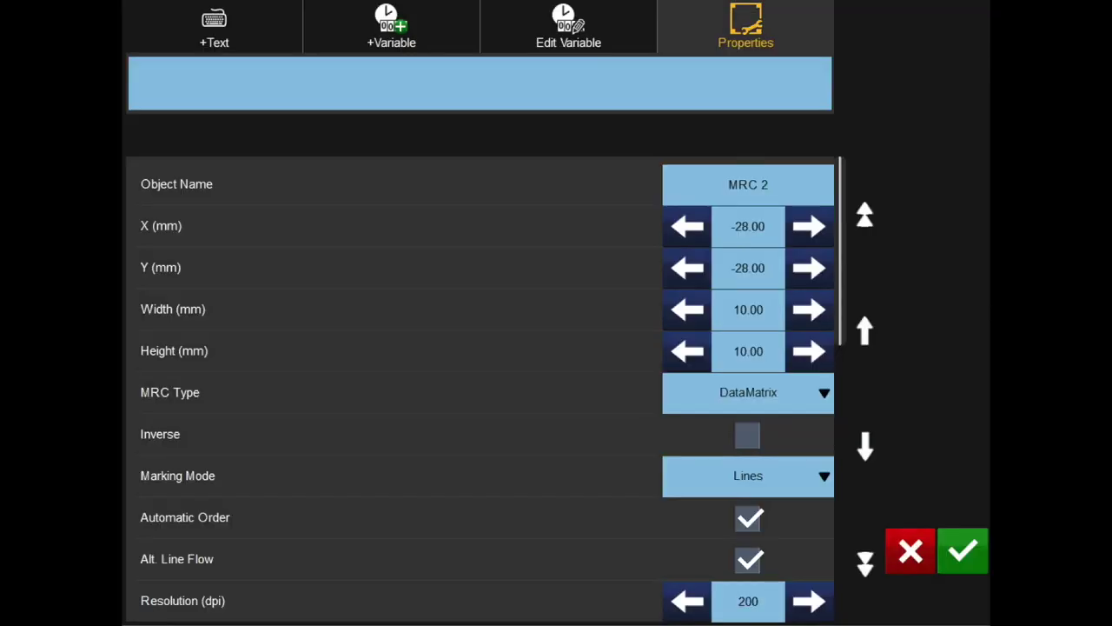
click(215, 27)
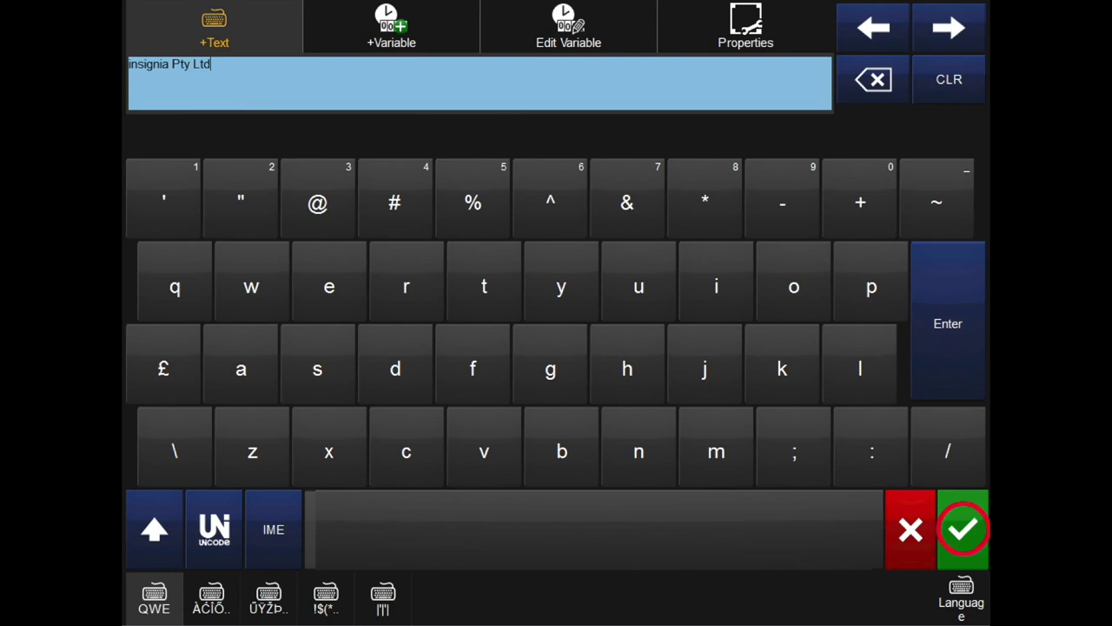
click(963, 529)
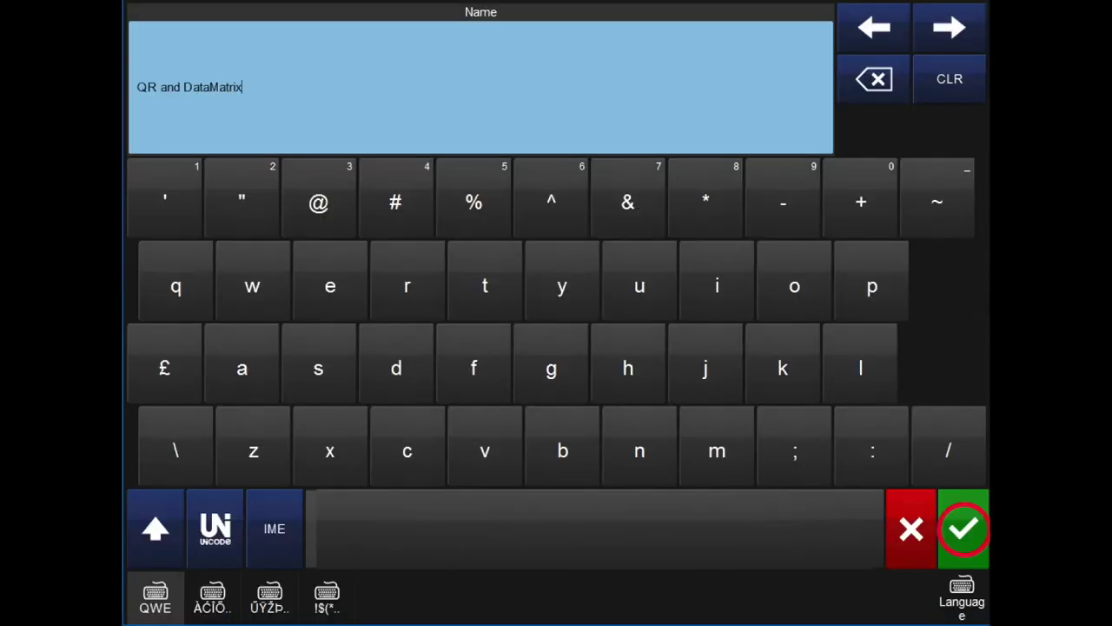
- Save the message under the name QR and DataMatrix in MsgStore1
click(963, 528)
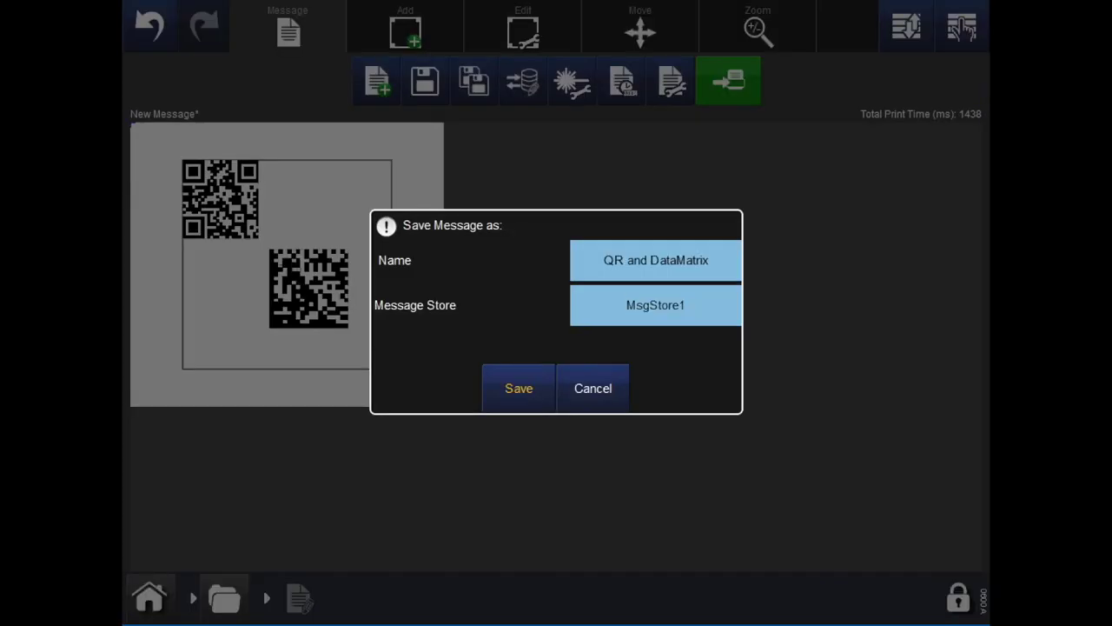
click(520, 389)
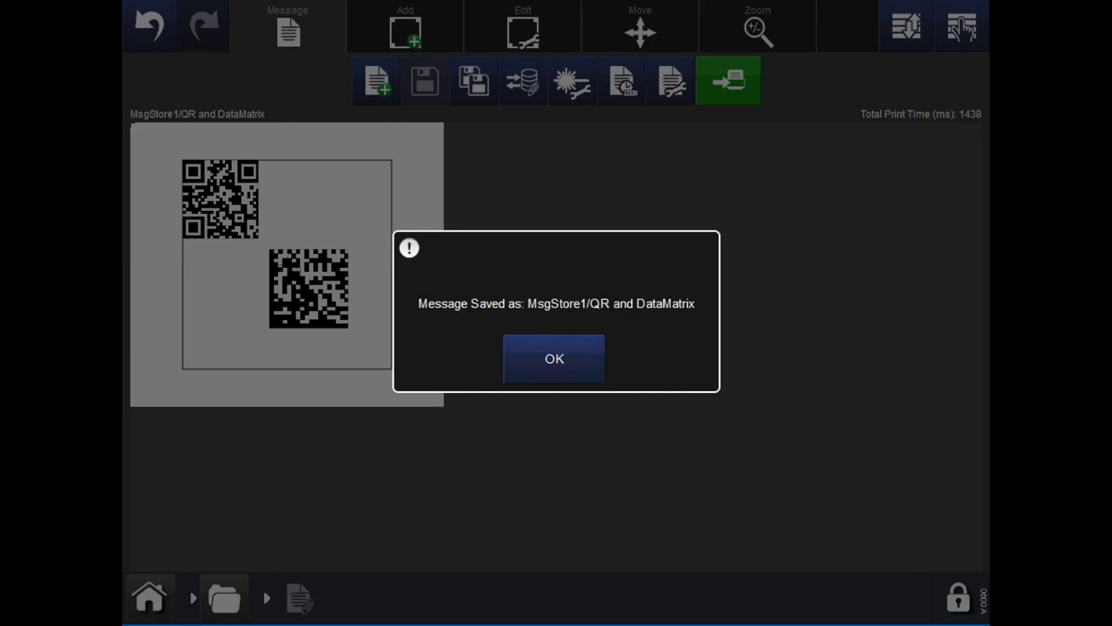
click(555, 359)
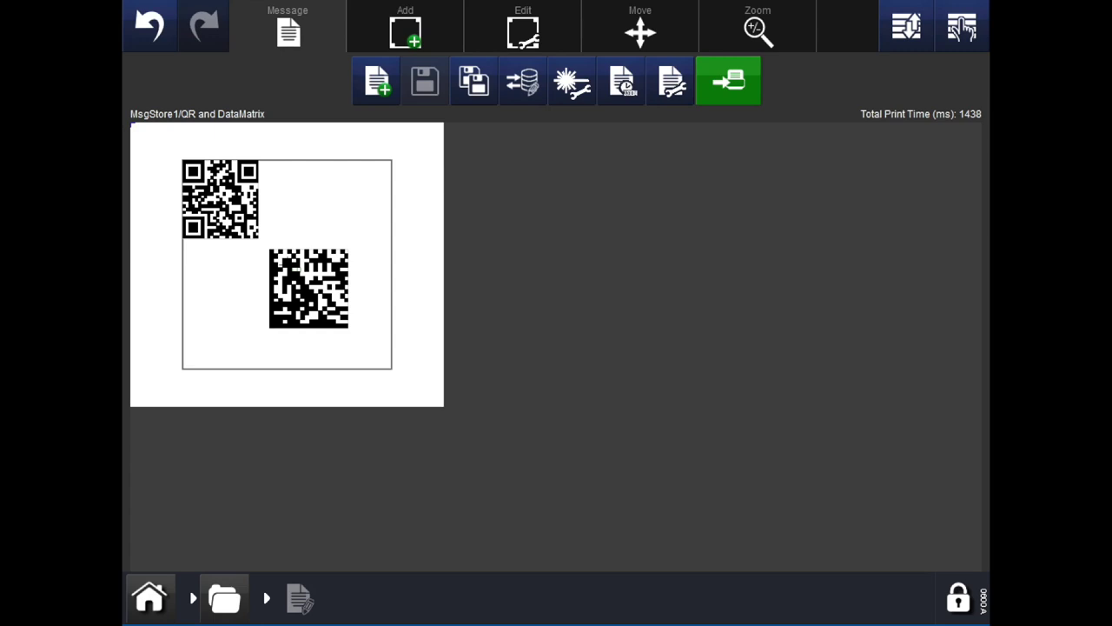
- Return to the home screen and select the stored QR and DataMatrix message from MsgStore1 for printing
click(150, 598)
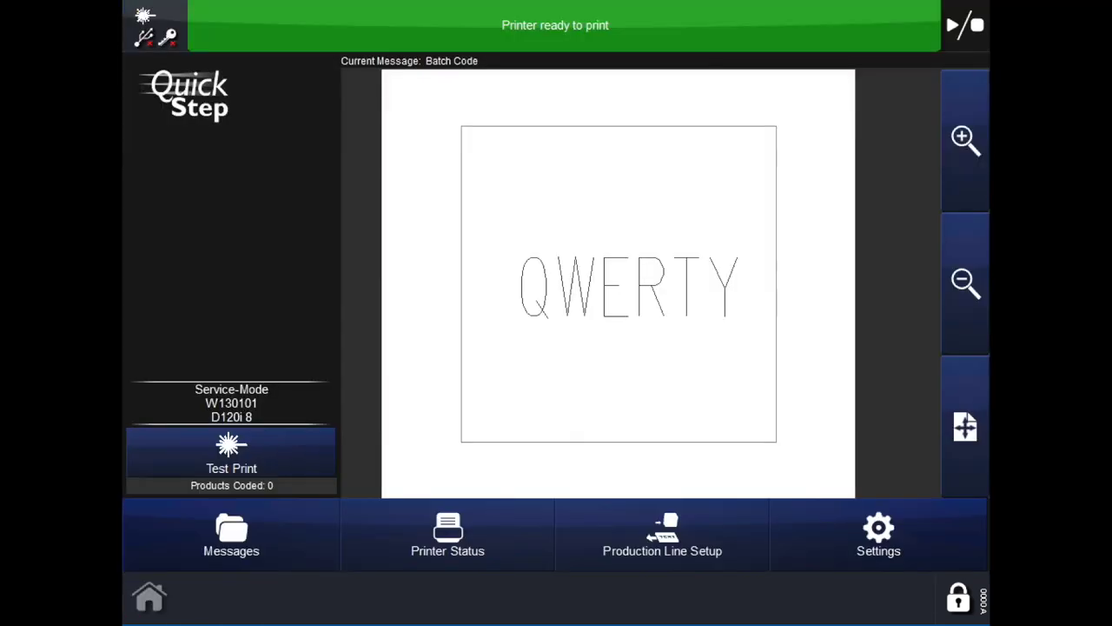
click(231, 534)
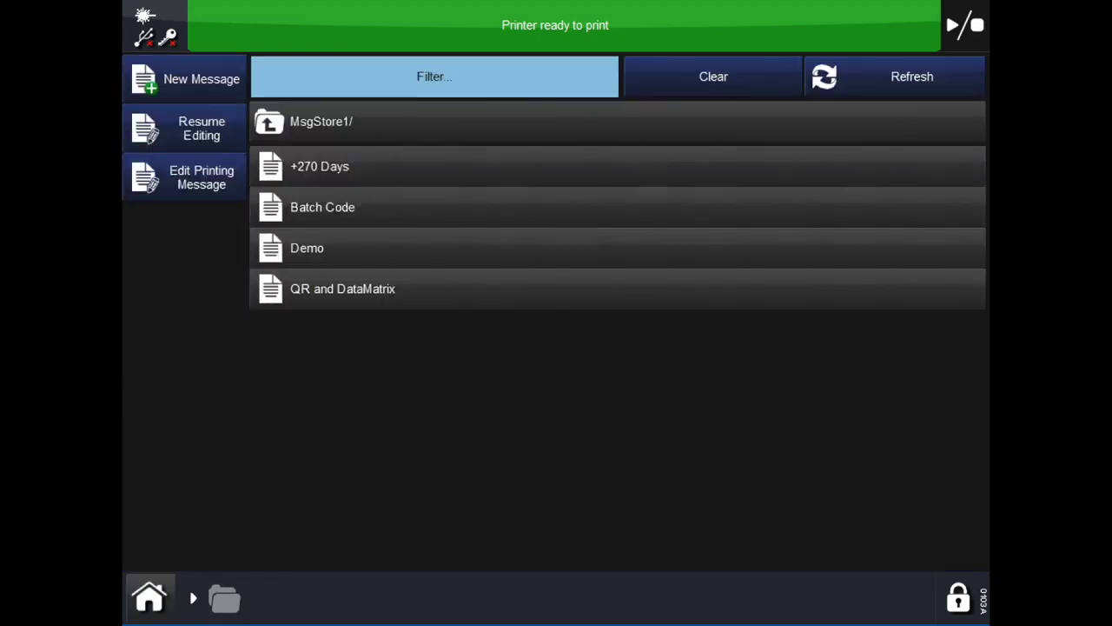
click(329, 289)
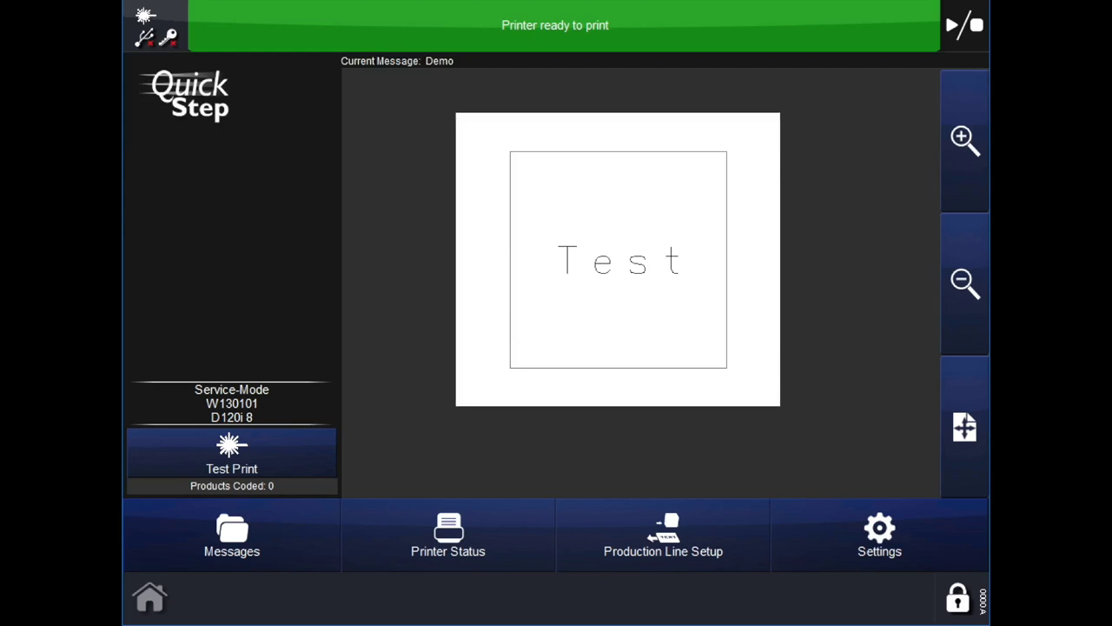
- Add the Example Mark 07.bmp graphic to a new message and enlarge it around the centre of the marking field
click(232, 534)
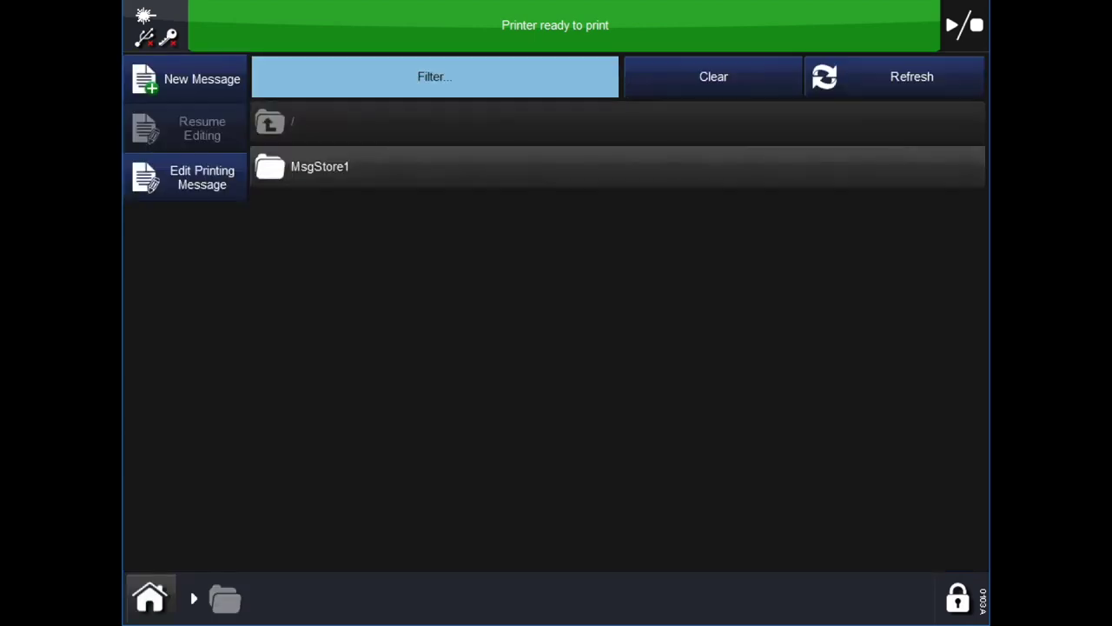
click(189, 79)
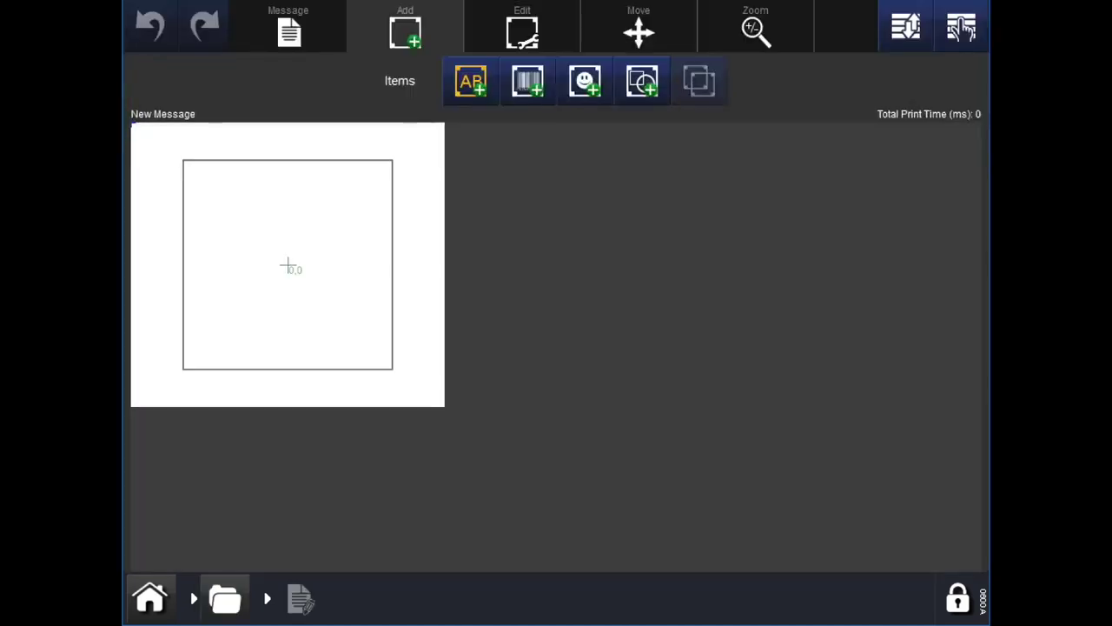
click(585, 80)
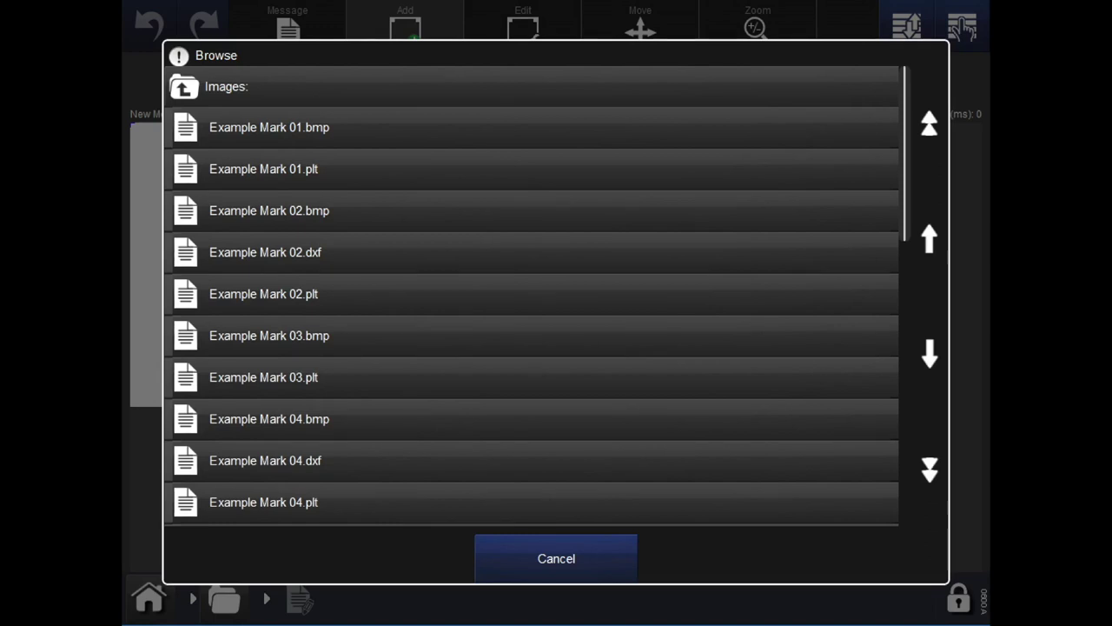
click(257, 419)
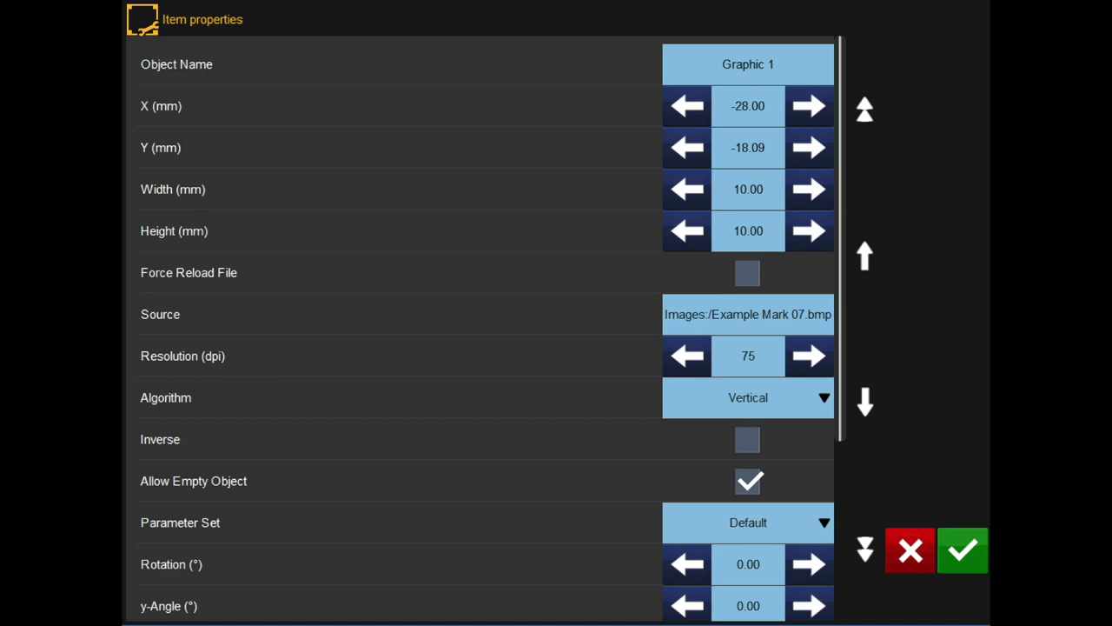
click(963, 550)
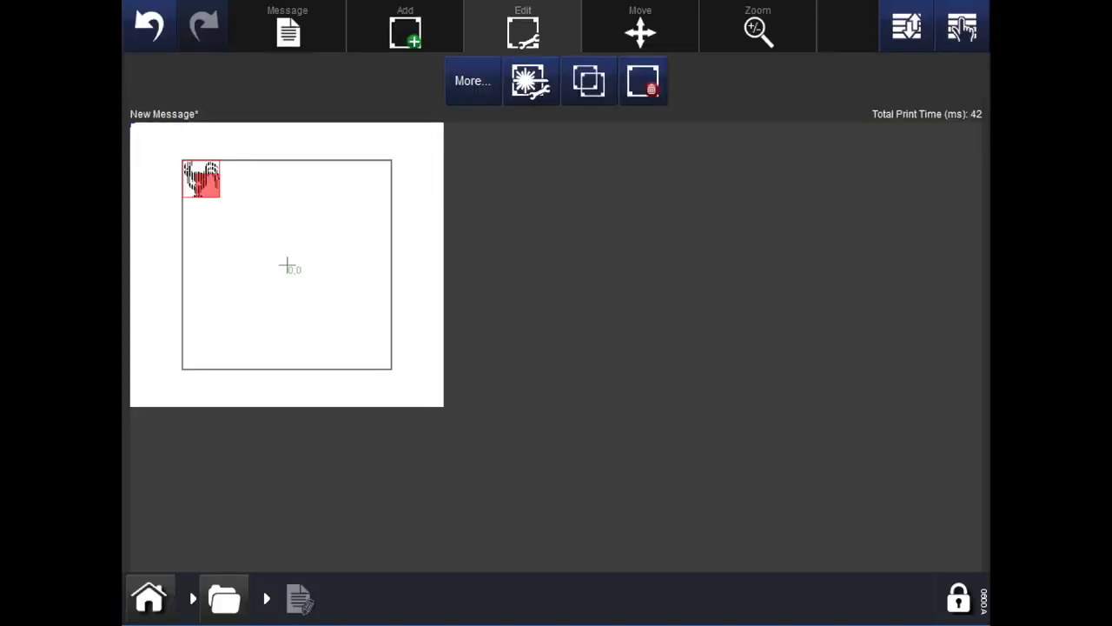
click(206, 185)
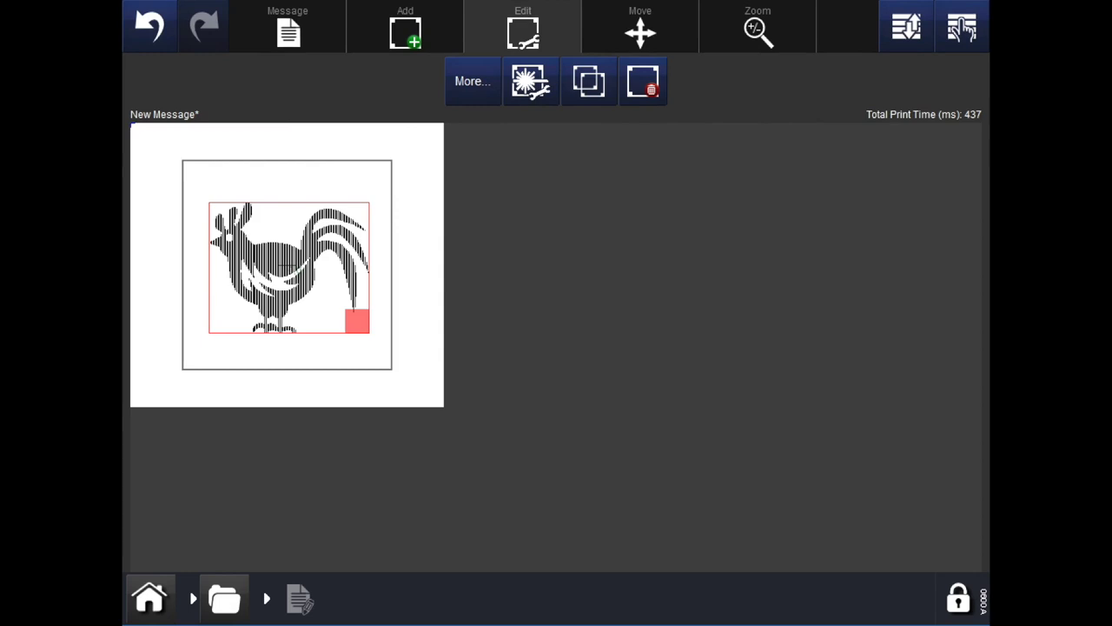
- Save the graphic message under the name Chicken Image in MsgStore1
click(289, 31)
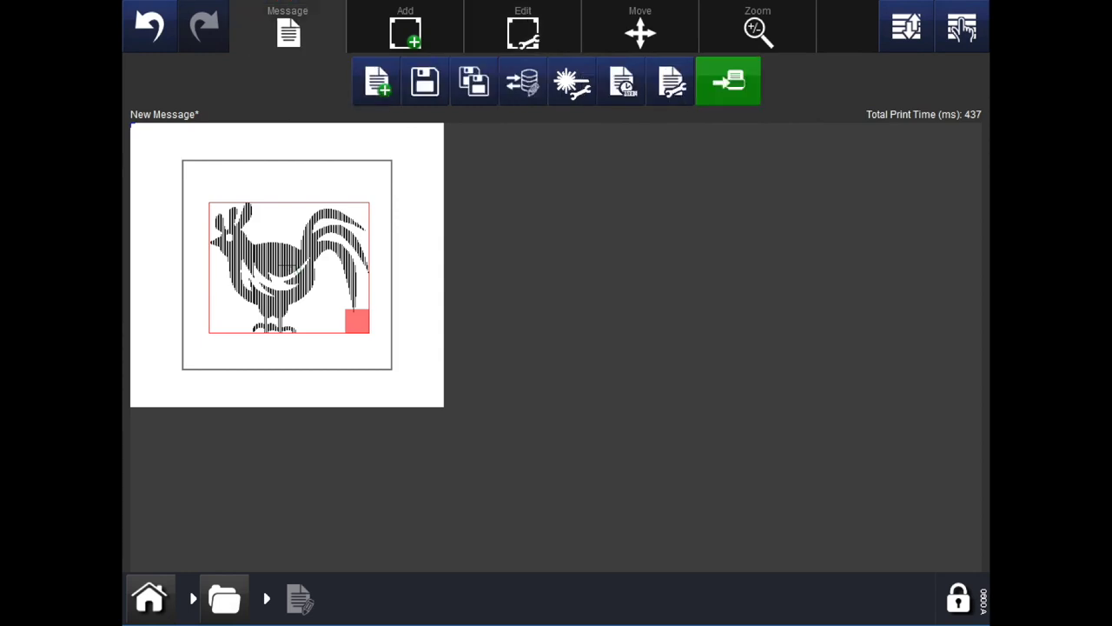
click(475, 82)
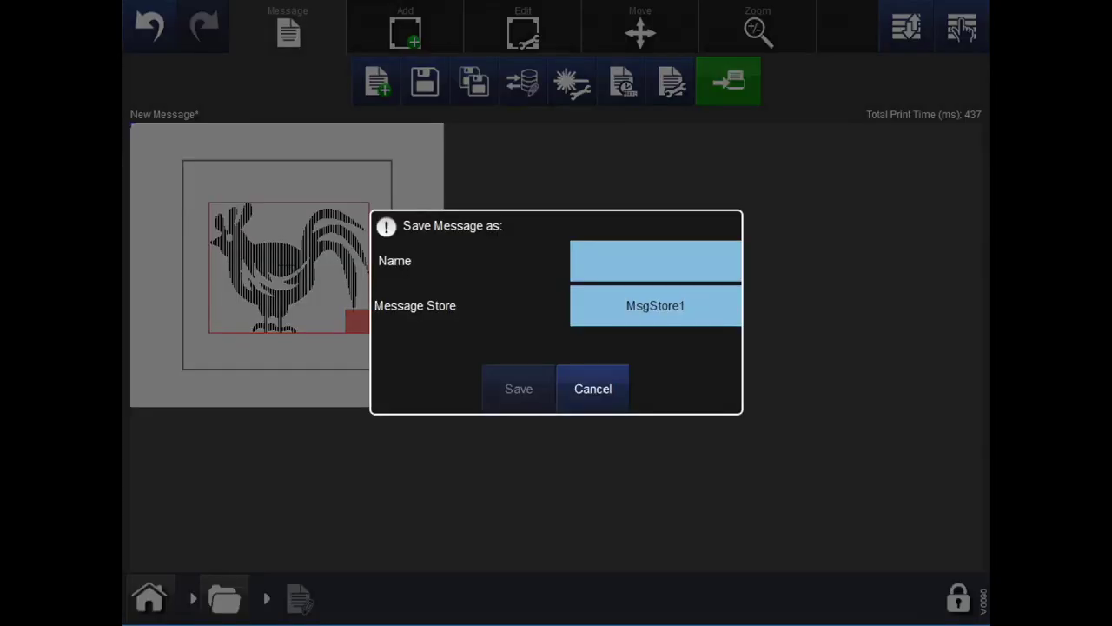
click(656, 262)
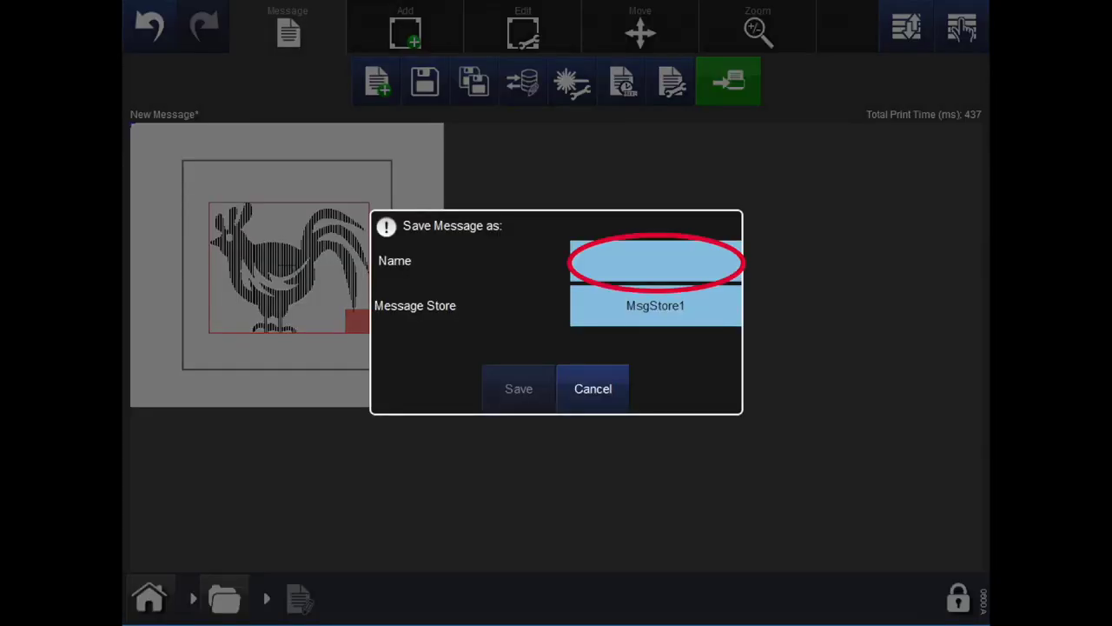
click(655, 260)
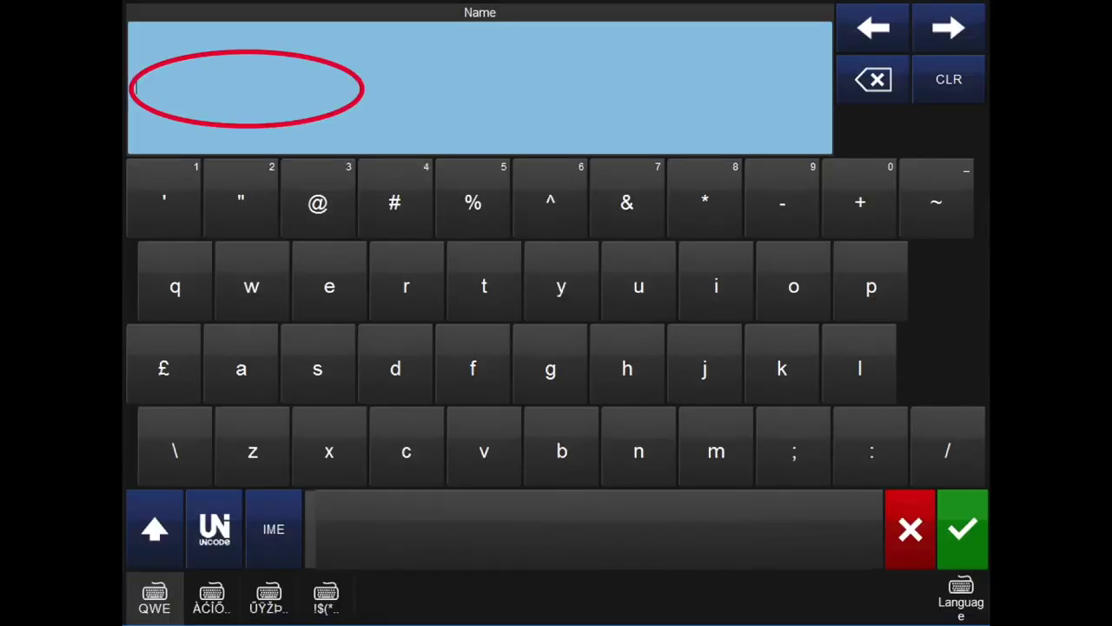
text(Chicken Image)
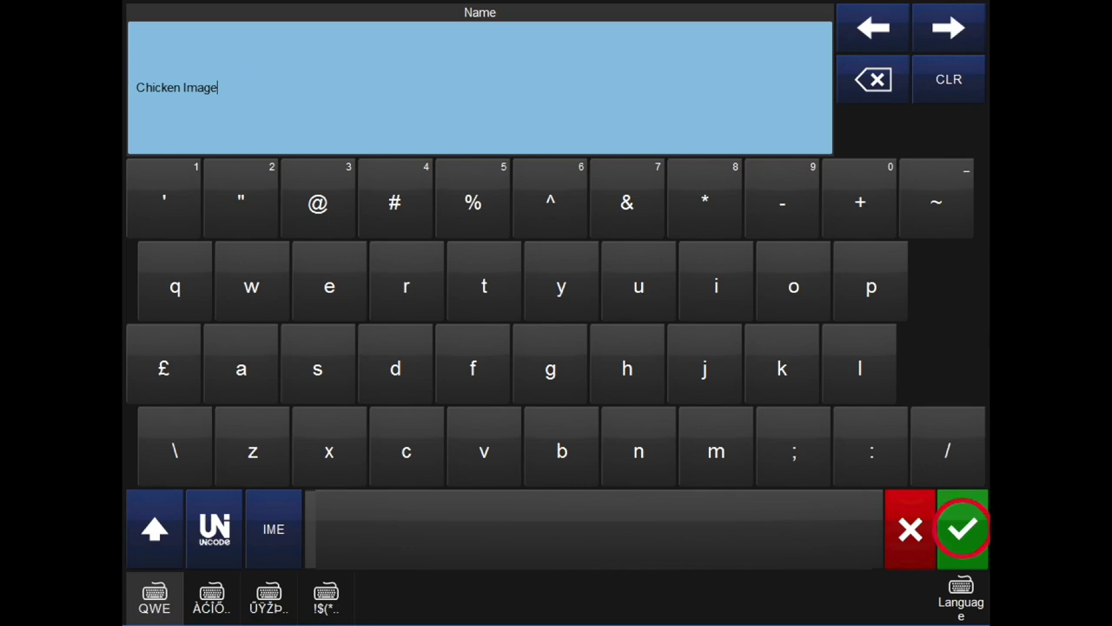
click(962, 529)
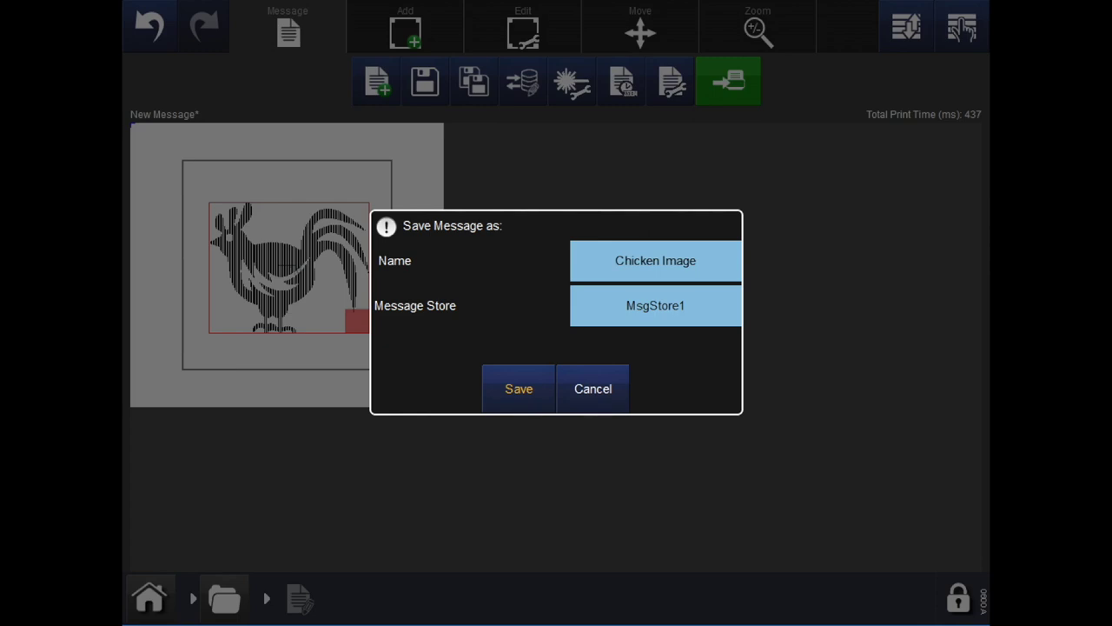
click(519, 388)
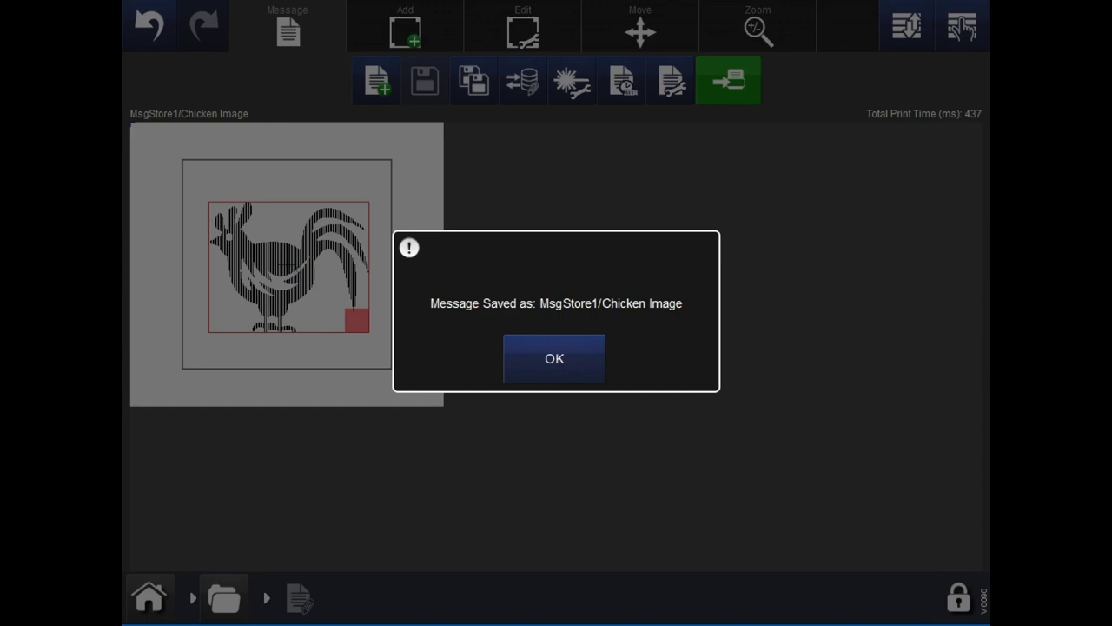
click(555, 358)
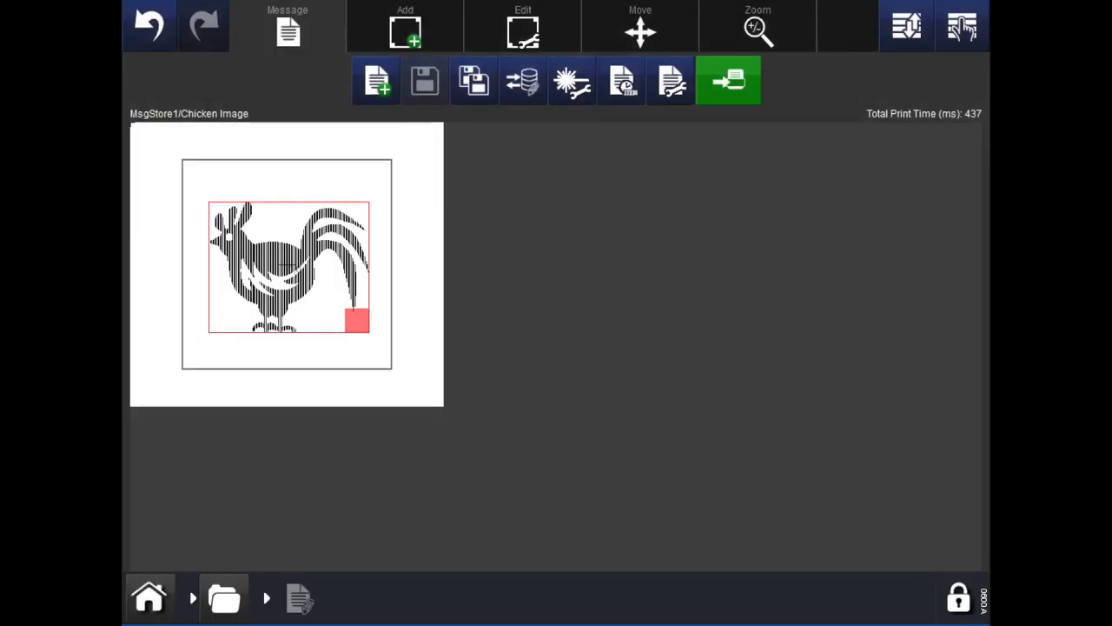
- Return to the home screen and select the stored Chicken Image message from MsgStore1 for printing
click(149, 598)
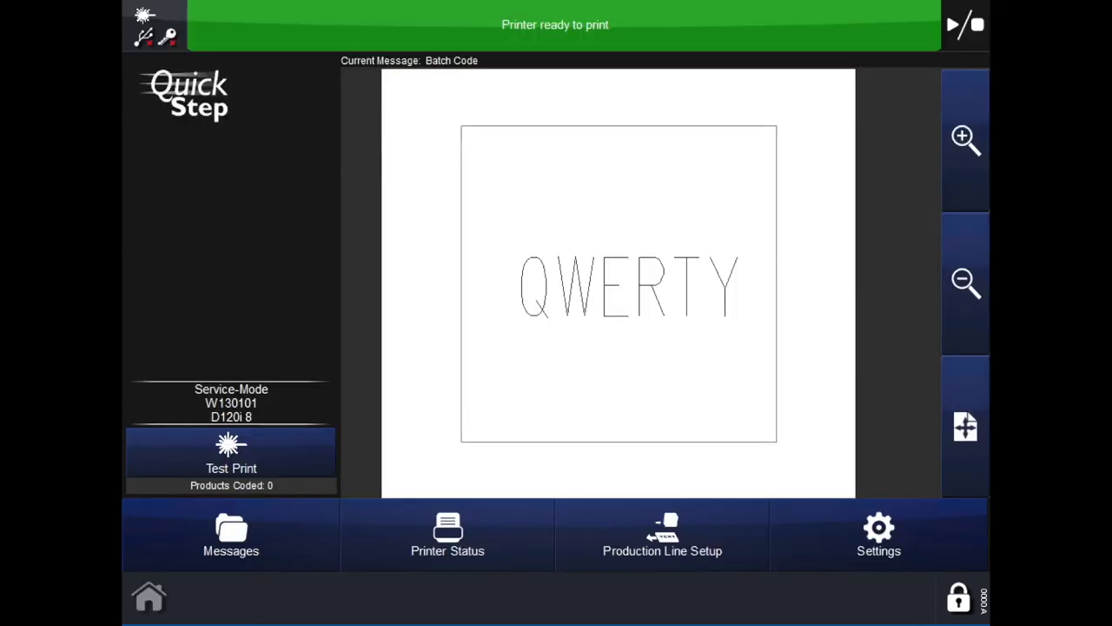
click(231, 535)
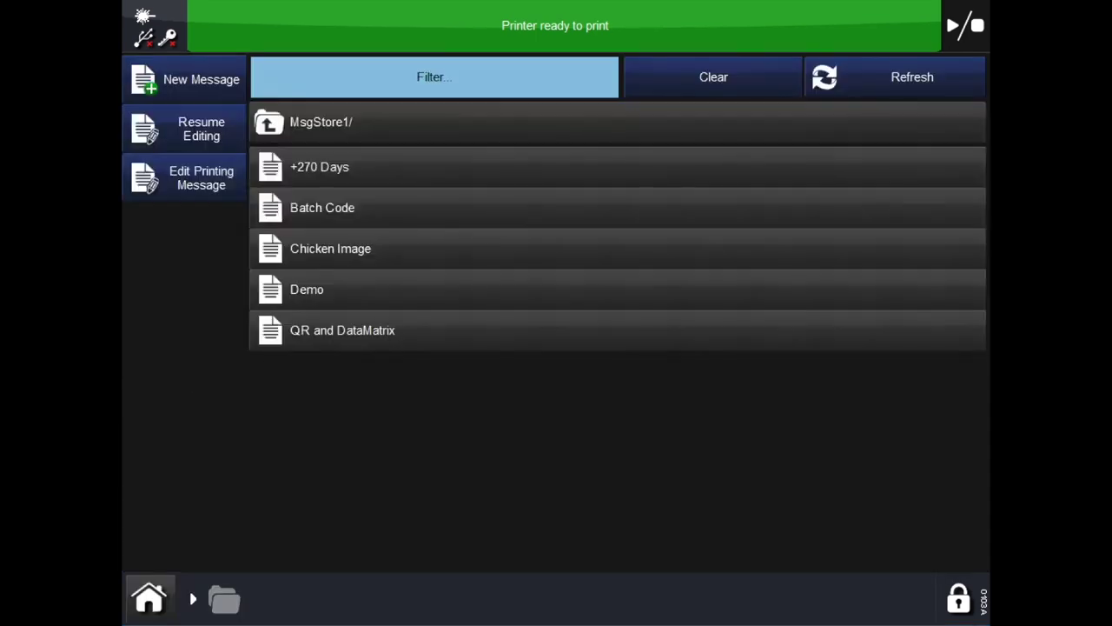
click(330, 248)
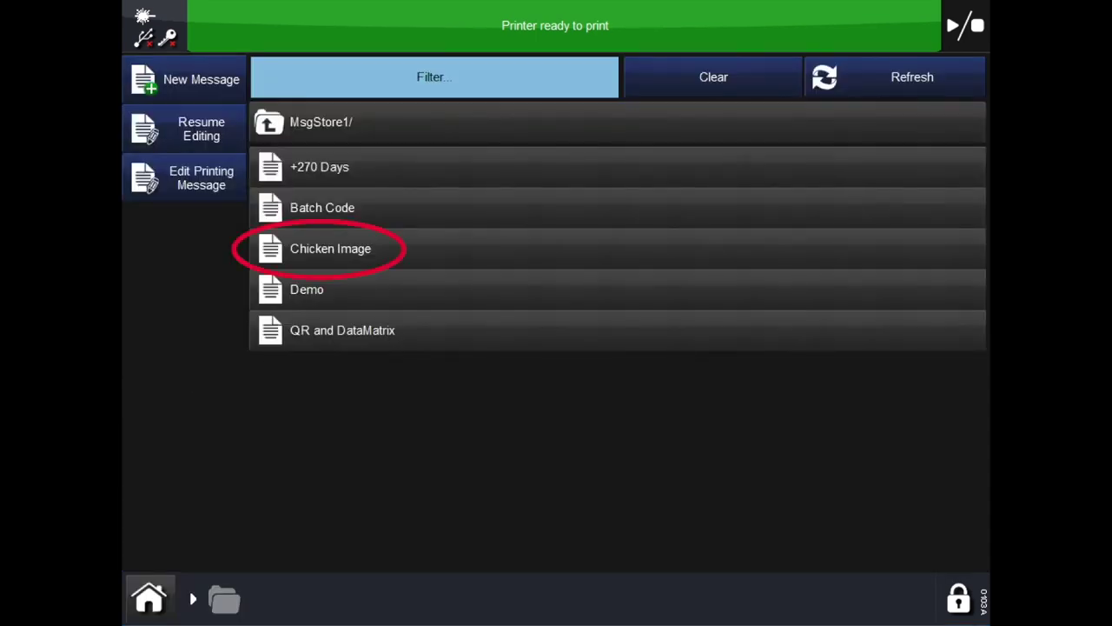